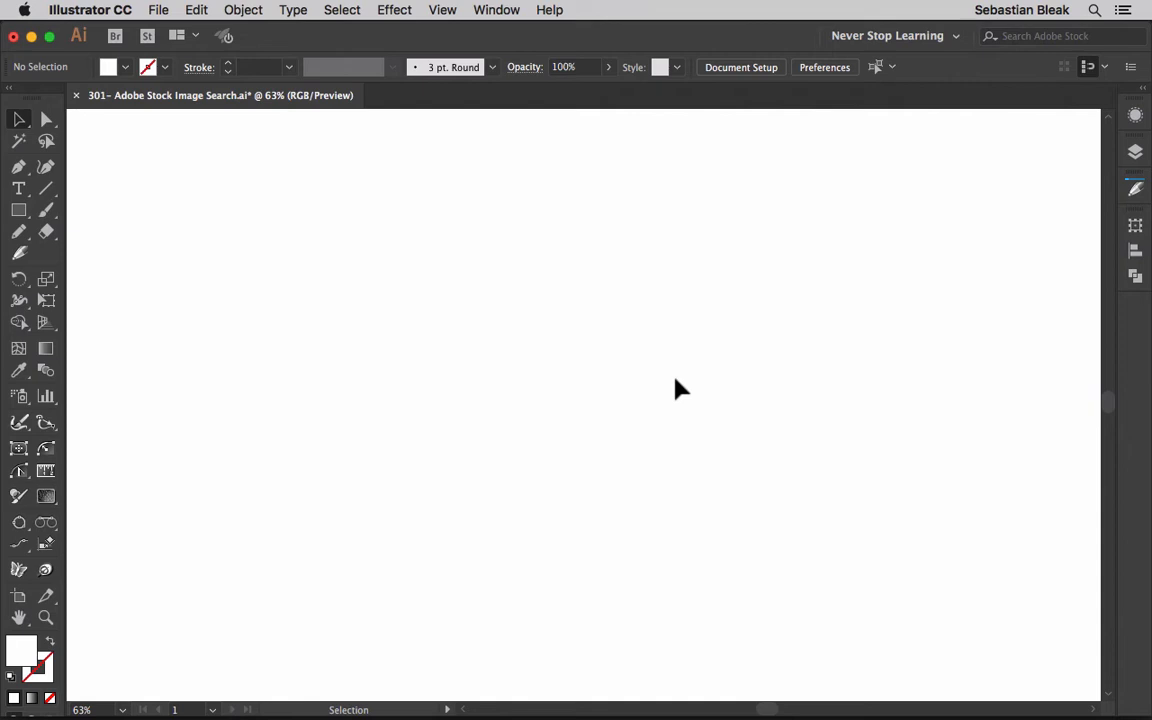
# Step: Open the Libraries panel from the Window menu, showing the empty Never Stop Learning library
pyautogui.click(496, 10)
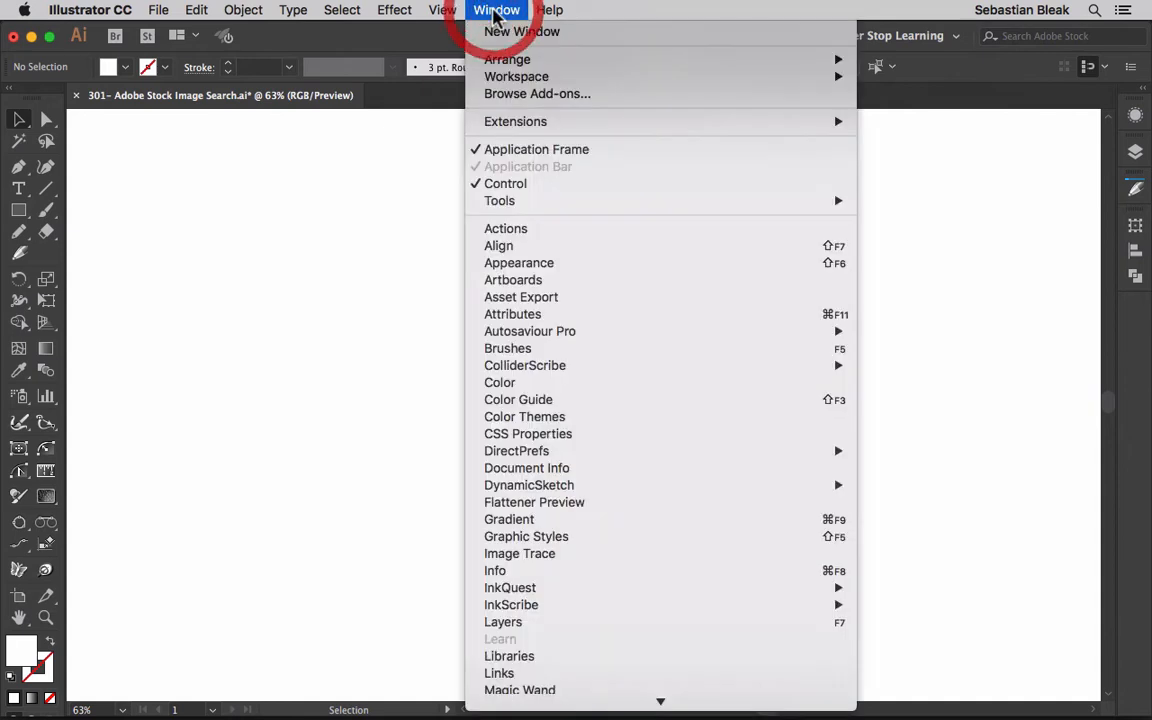
pyautogui.scroll(-8, 632, 306)
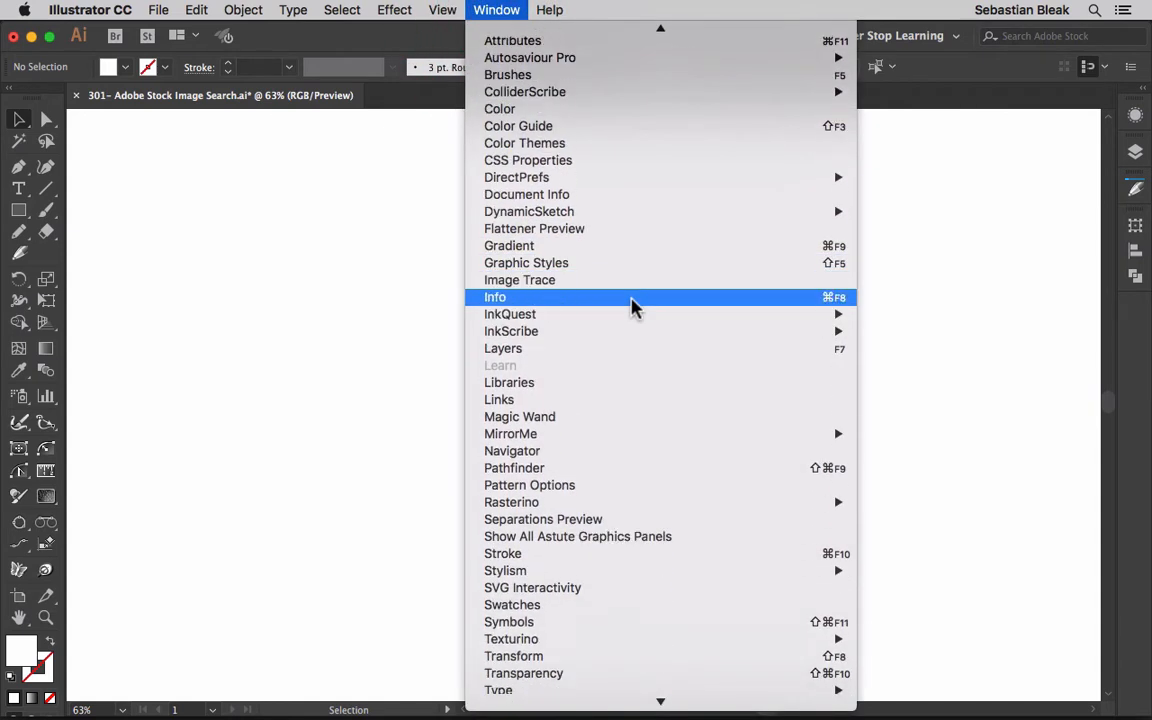
pyautogui.click(581, 365)
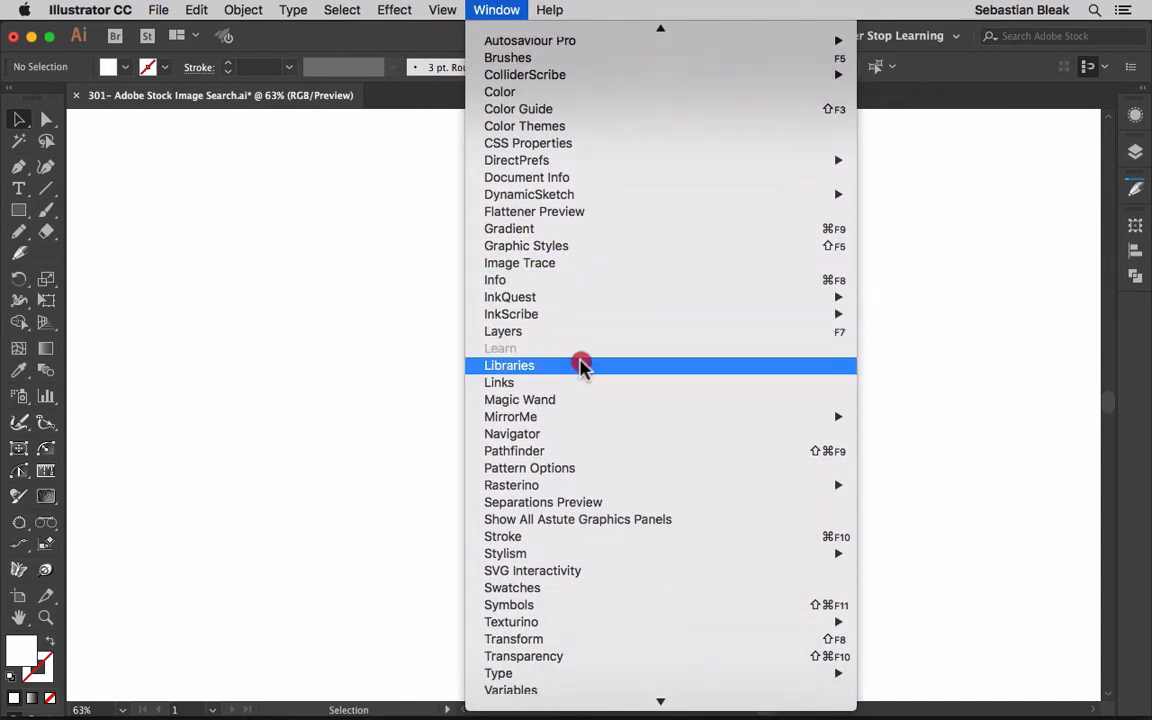
pyautogui.click(846, 272)
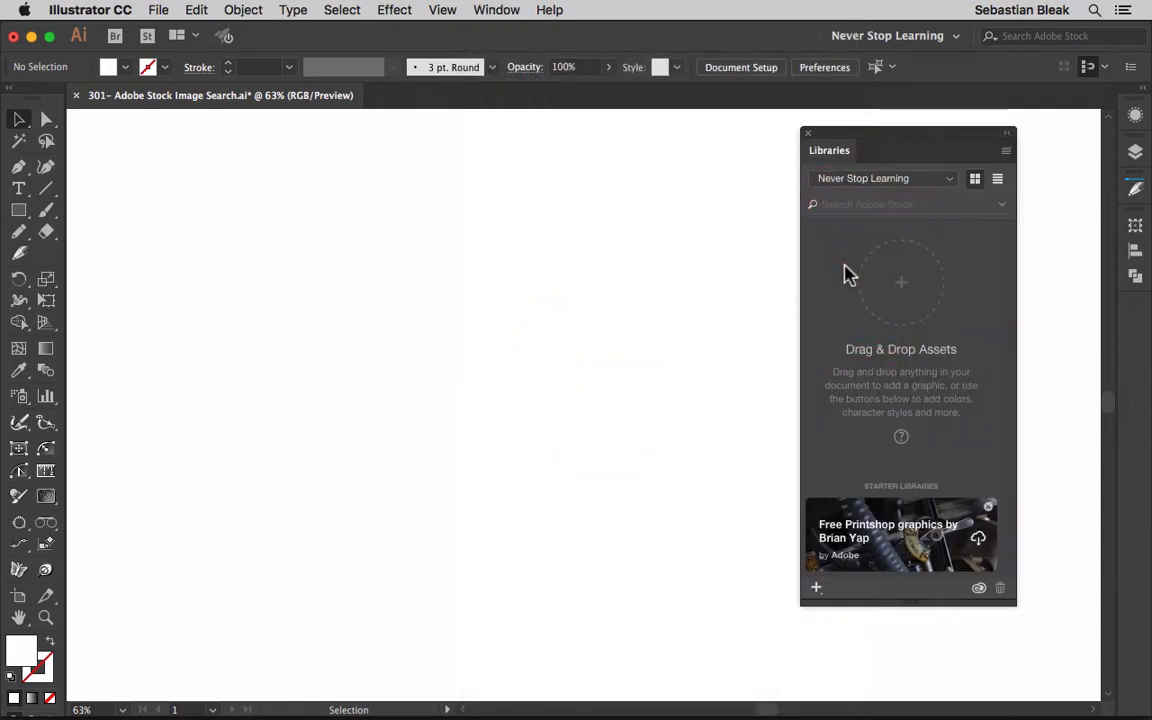
# Step: Search Adobe Stock for 'boat' and scroll through the yacht and fishing-boat results
pyautogui.click(949, 180)
pyautogui.click(950, 184)
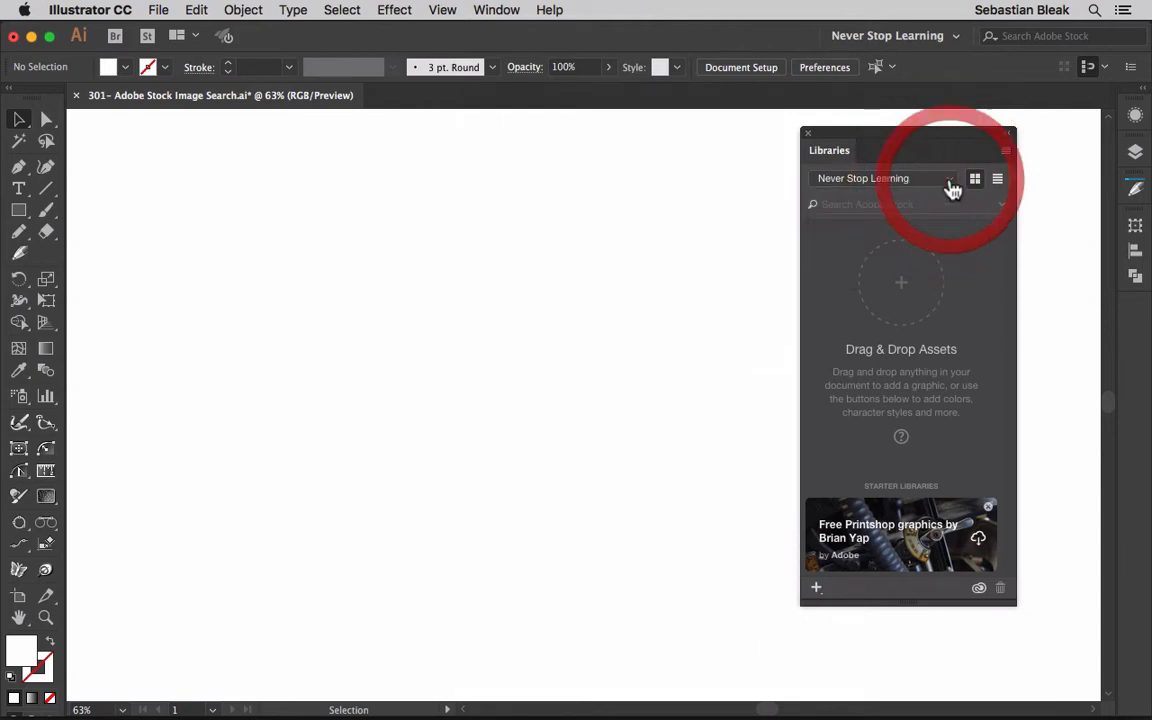
pyautogui.click(886, 205)
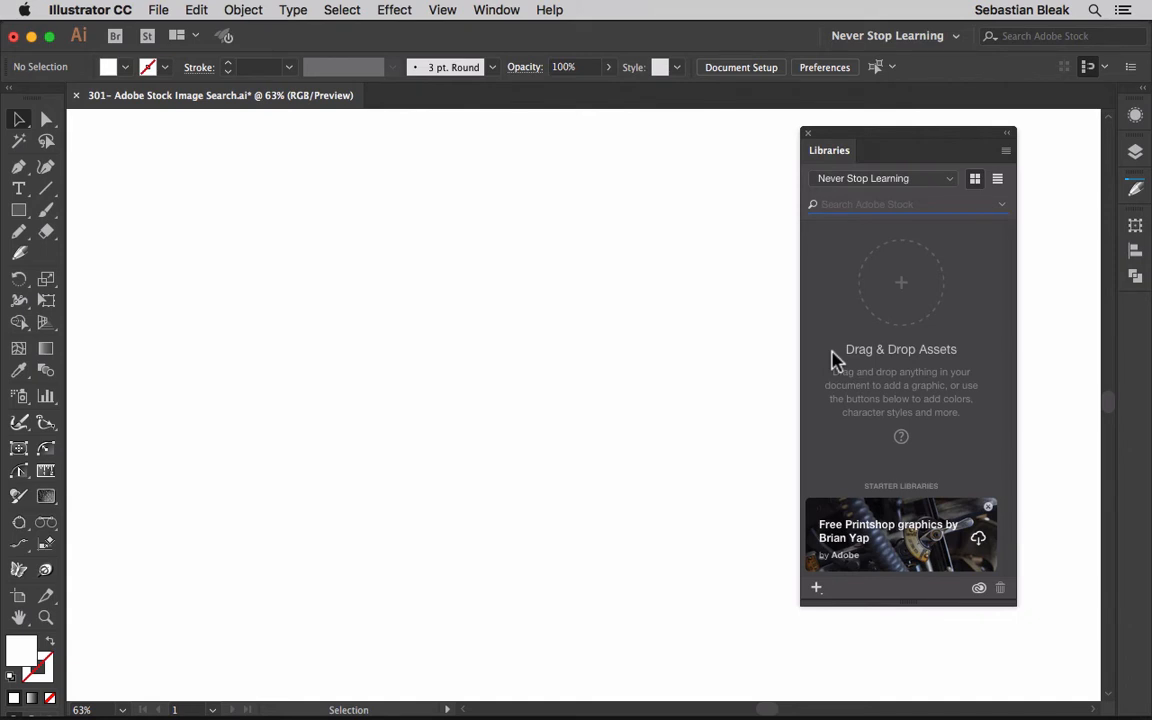
pyautogui.write('boat')
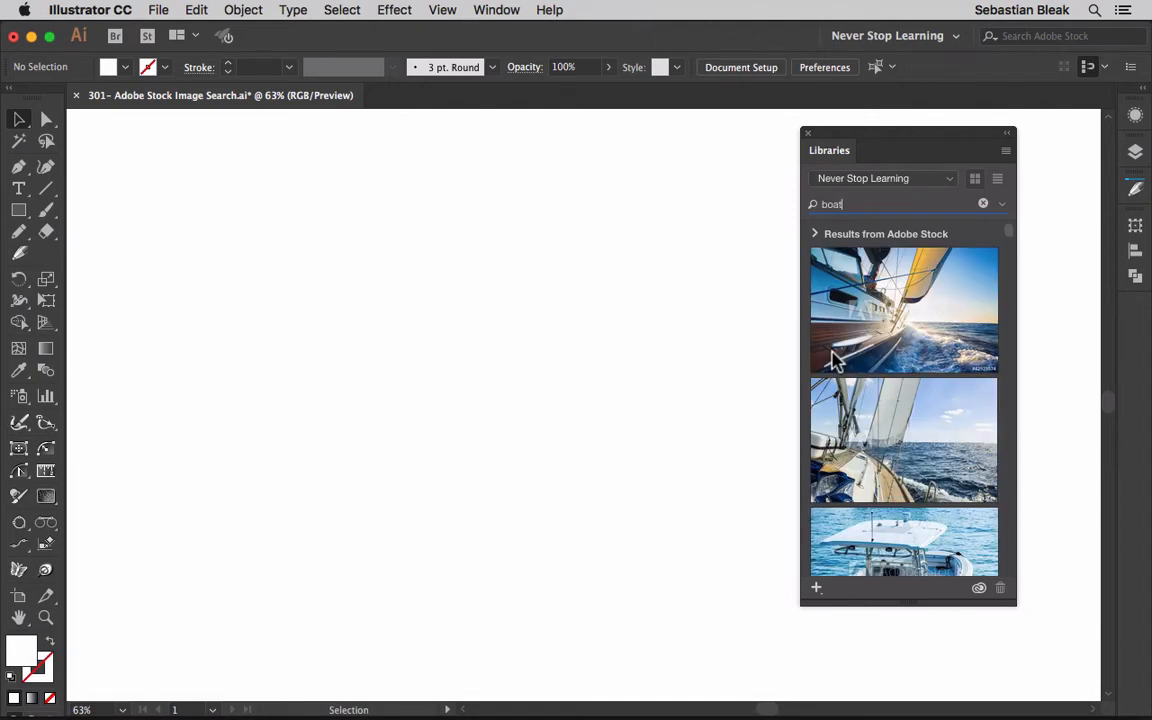
pyautogui.scroll(-2, 895, 405)
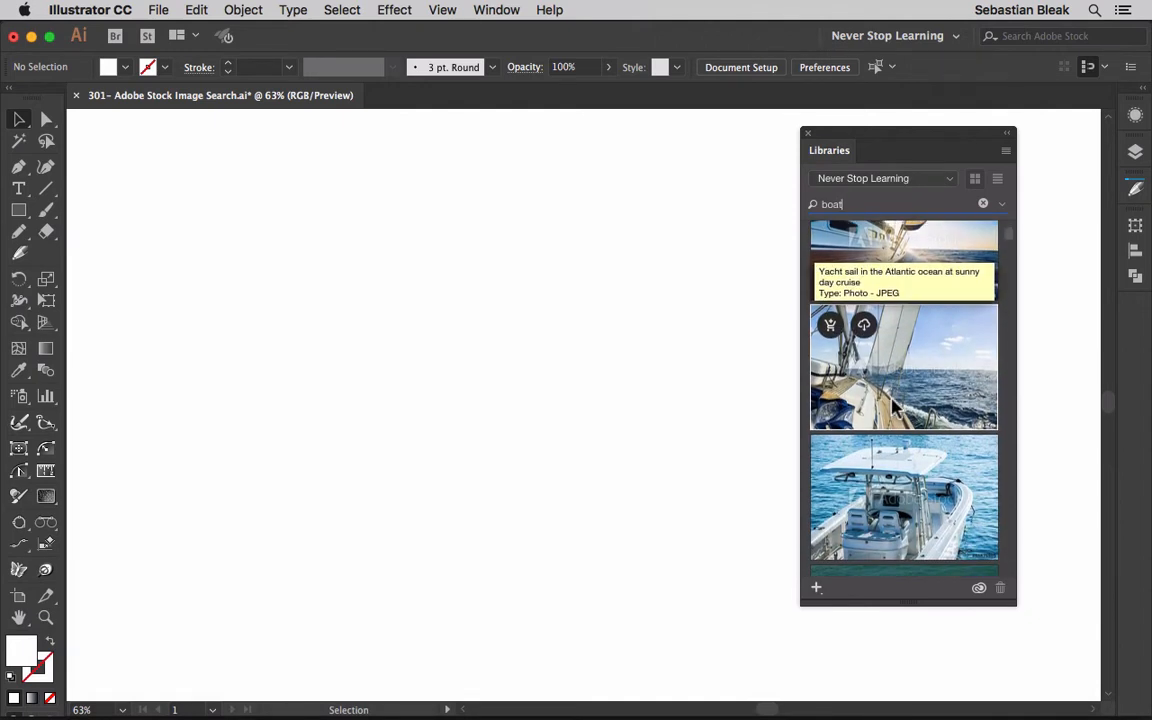
pyautogui.scroll(-5, 895, 405)
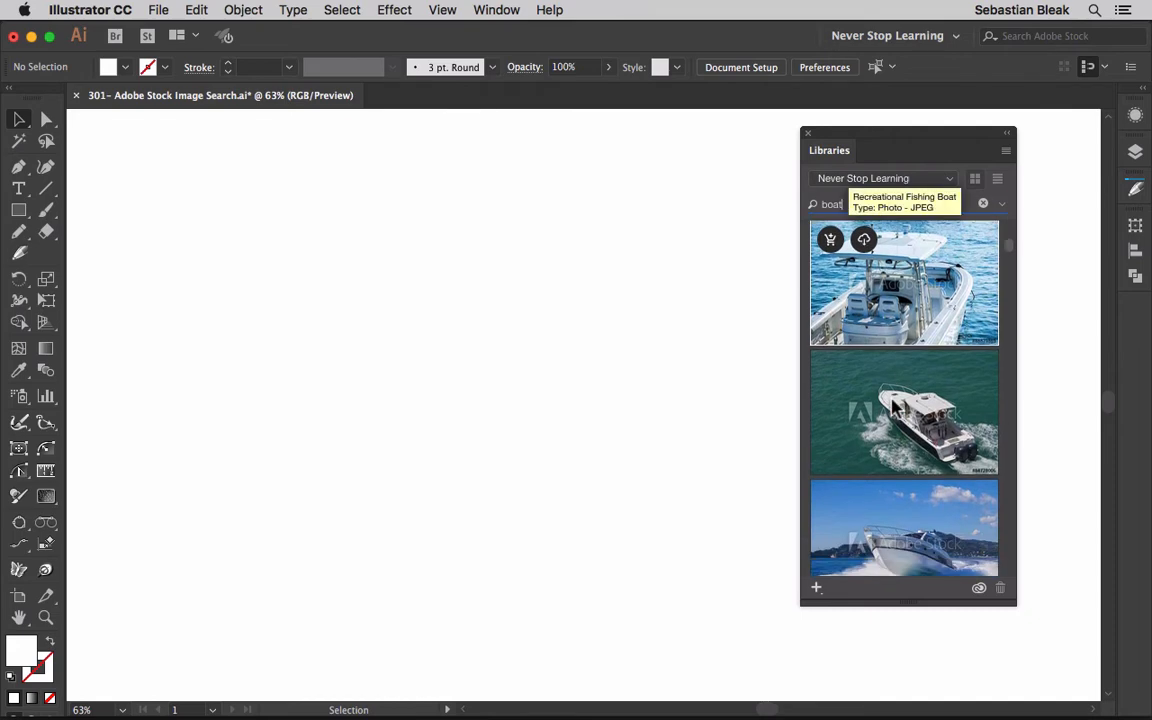
pyautogui.scroll(-8, 895, 405)
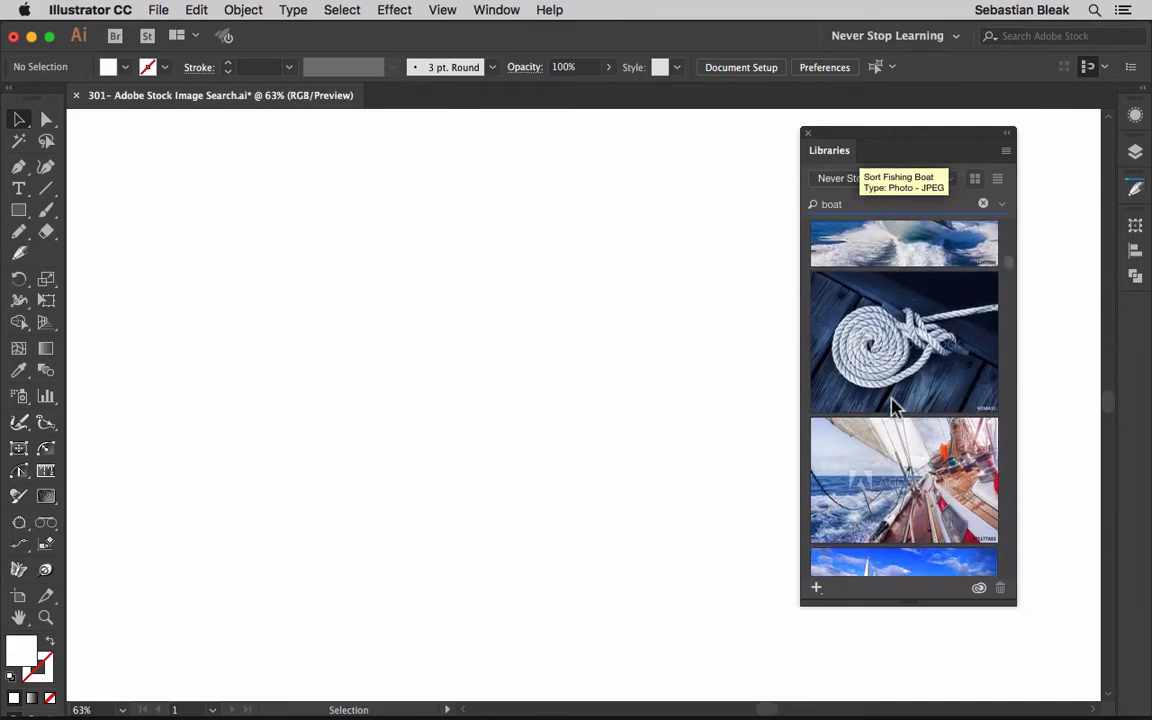
pyautogui.scroll(15, 895, 405)
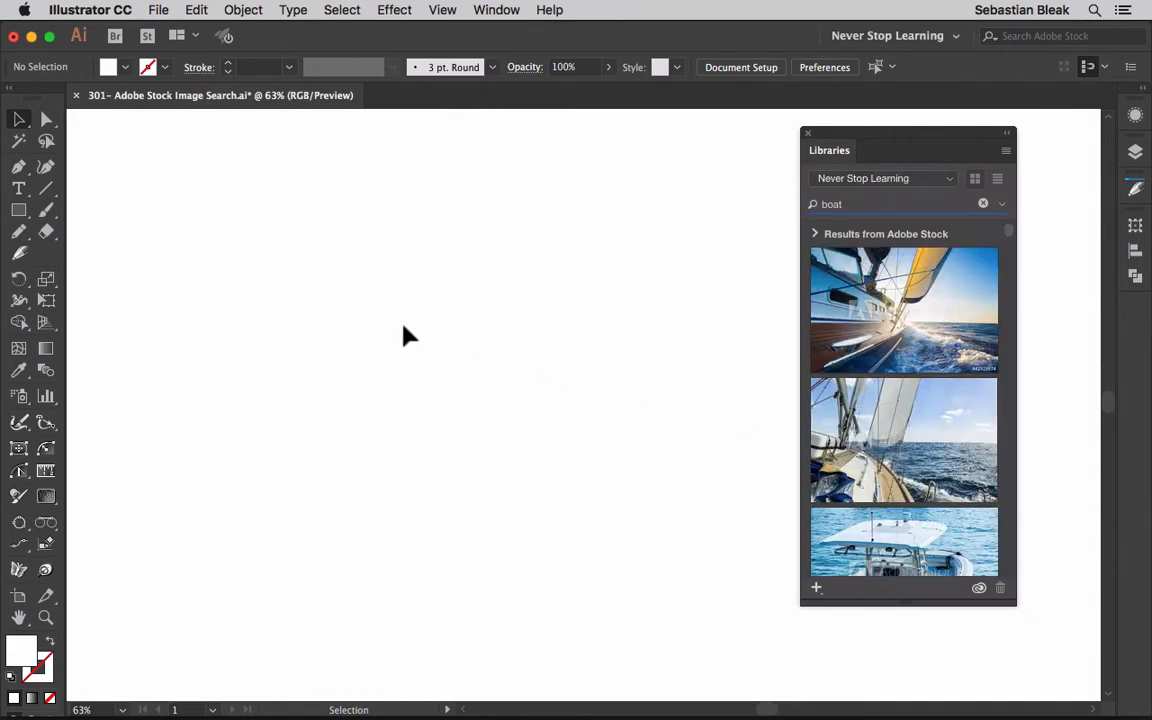
# Step: Refine the Stock search to 'boat red' and scroll down to the red lobster-boat photo
pyautogui.write('red')
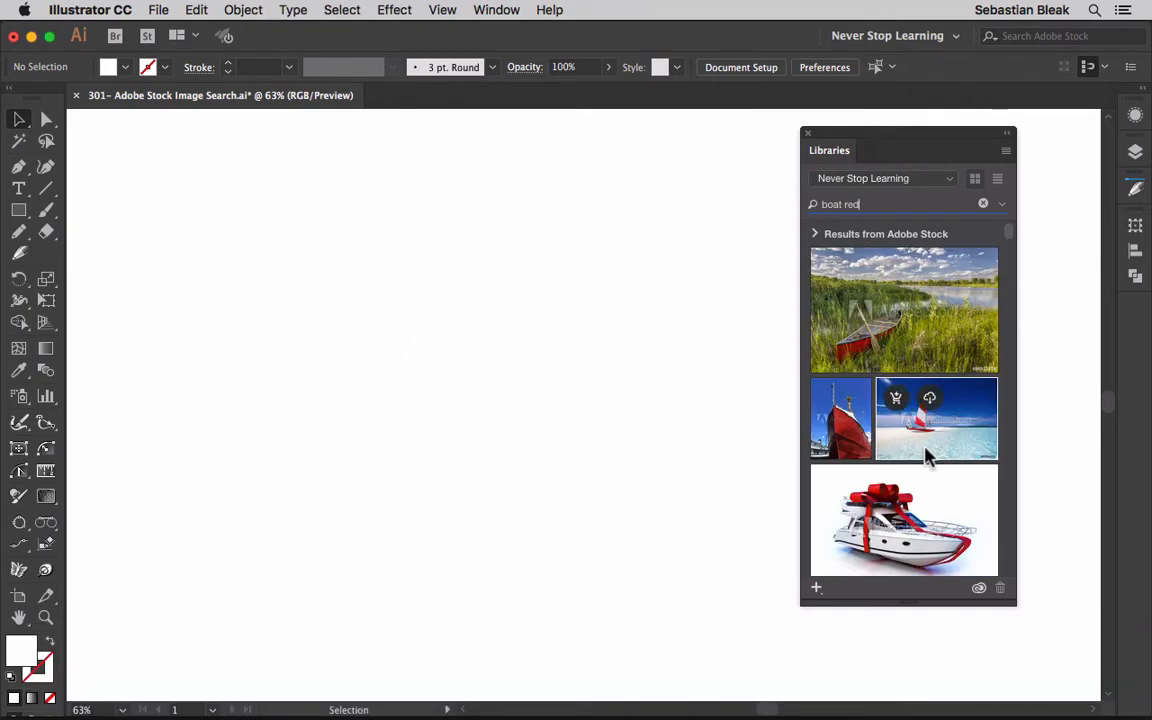
pyautogui.scroll(-1, 918, 448)
pyautogui.scroll(-6, 918, 448)
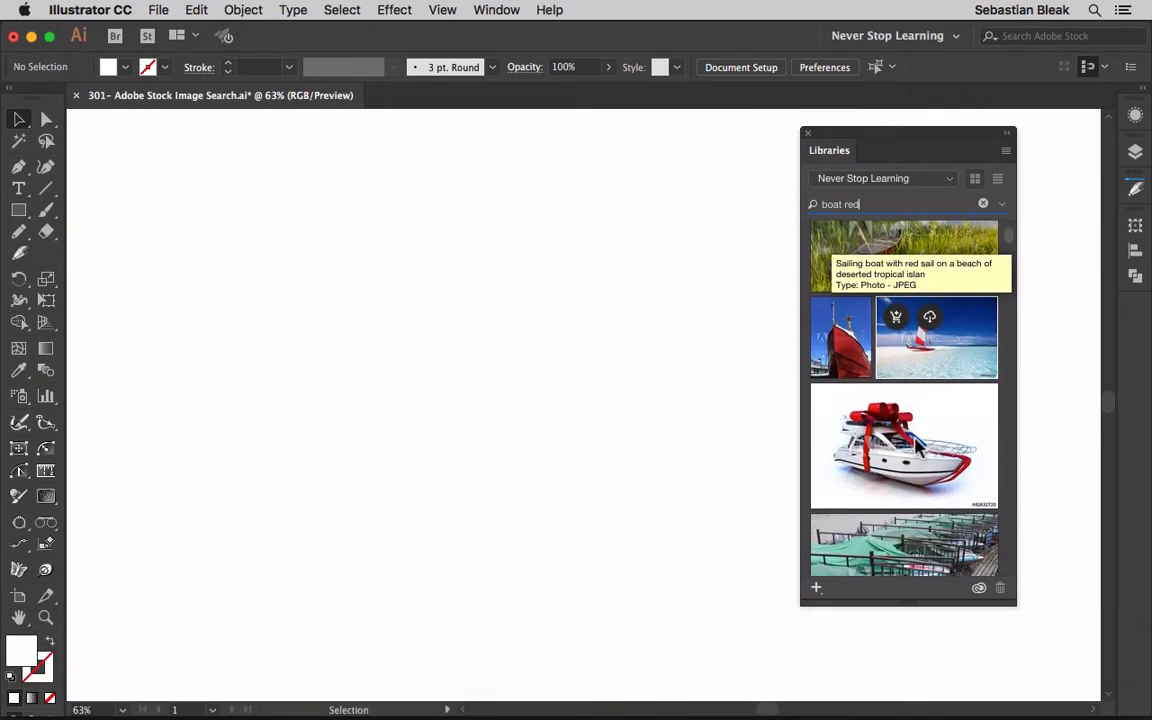
pyautogui.scroll(-8, 918, 448)
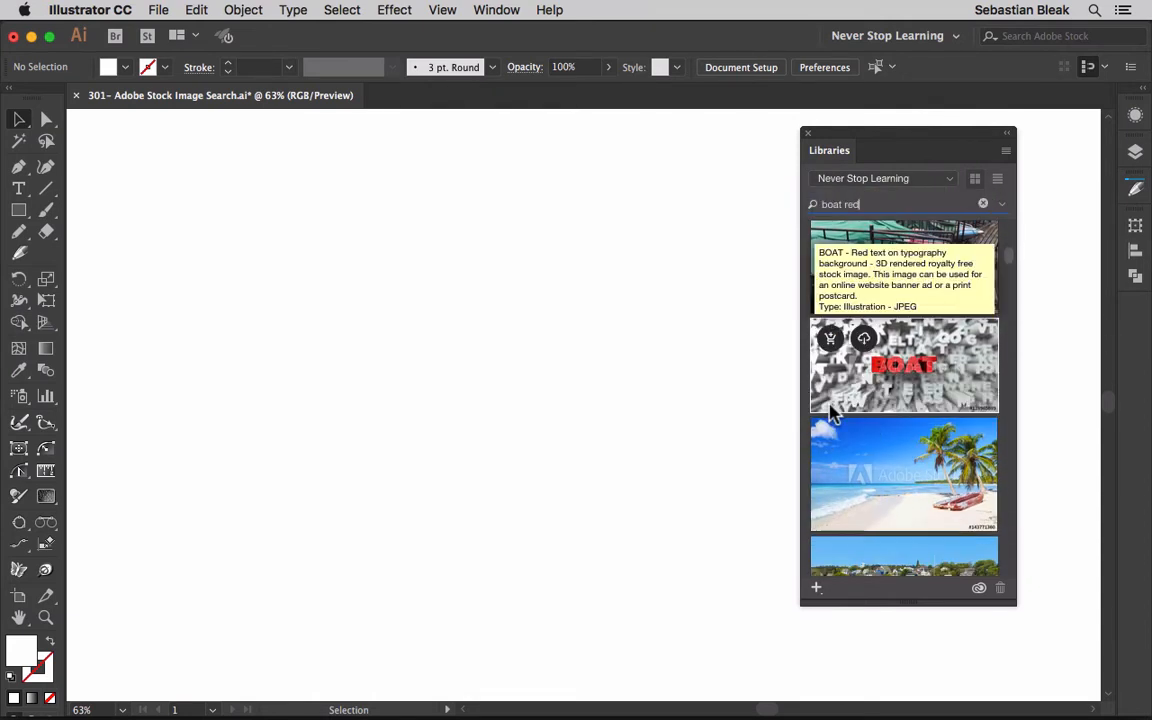
pyautogui.scroll(-3, 905, 462)
pyautogui.scroll(-4, 905, 462)
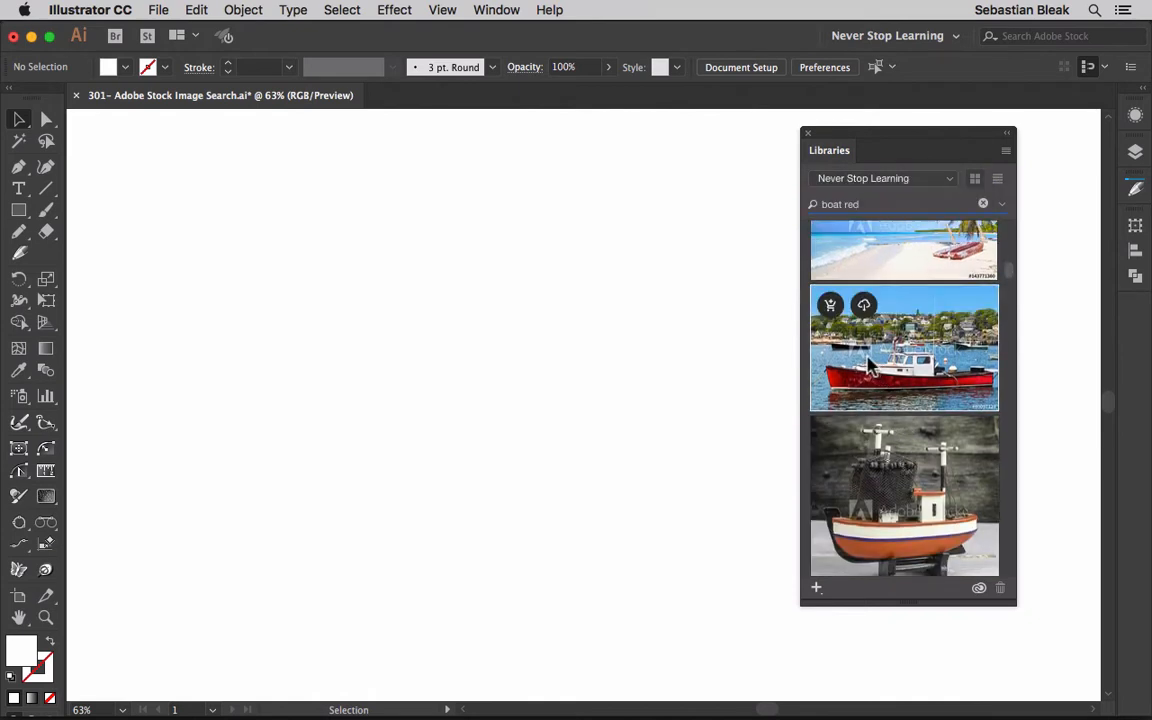
# Step: Drag the red lobster-boat Stock preview onto the artboard and position it at the upper left
pyautogui.moveTo(900, 368); pyautogui.dragTo(433, 362)
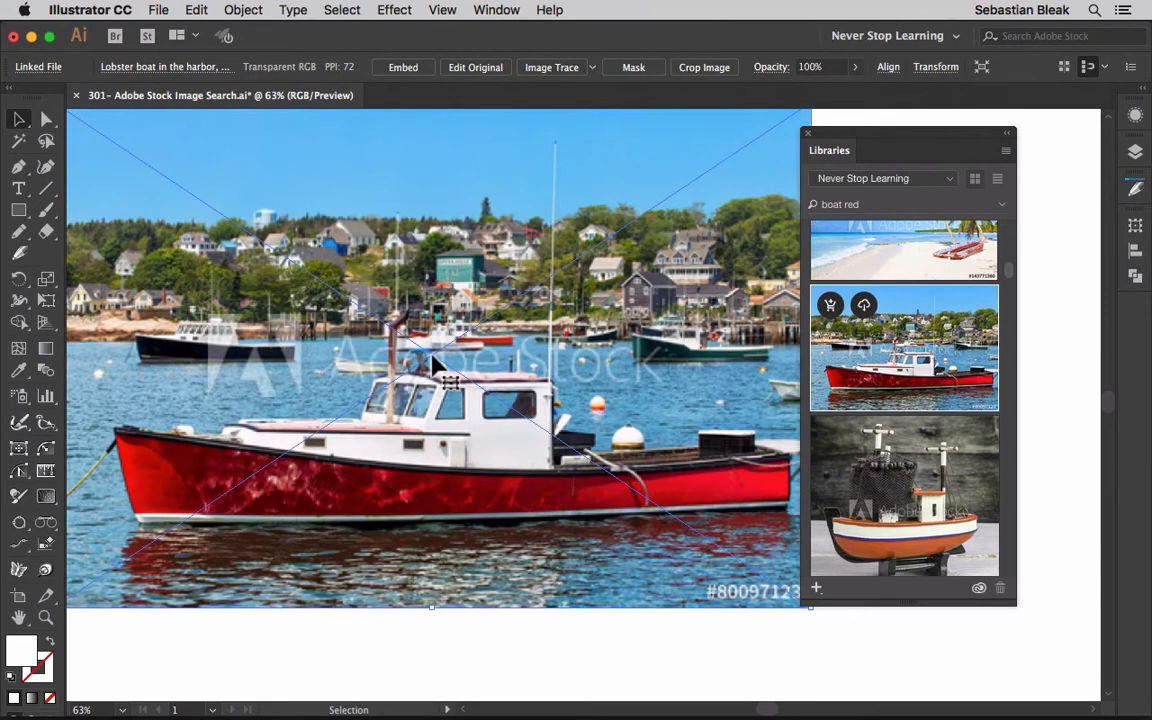
pyautogui.moveTo(355, 245); pyautogui.dragTo(372, 275)
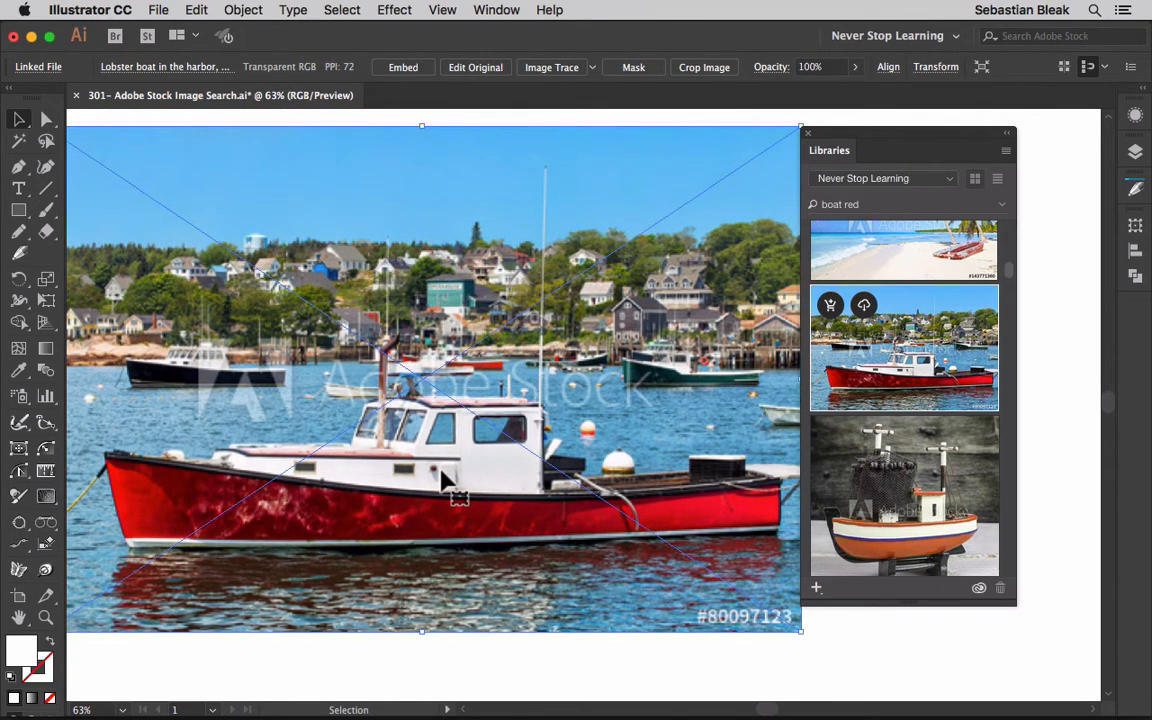
pyautogui.click(420, 449)
pyautogui.click(660, 604)
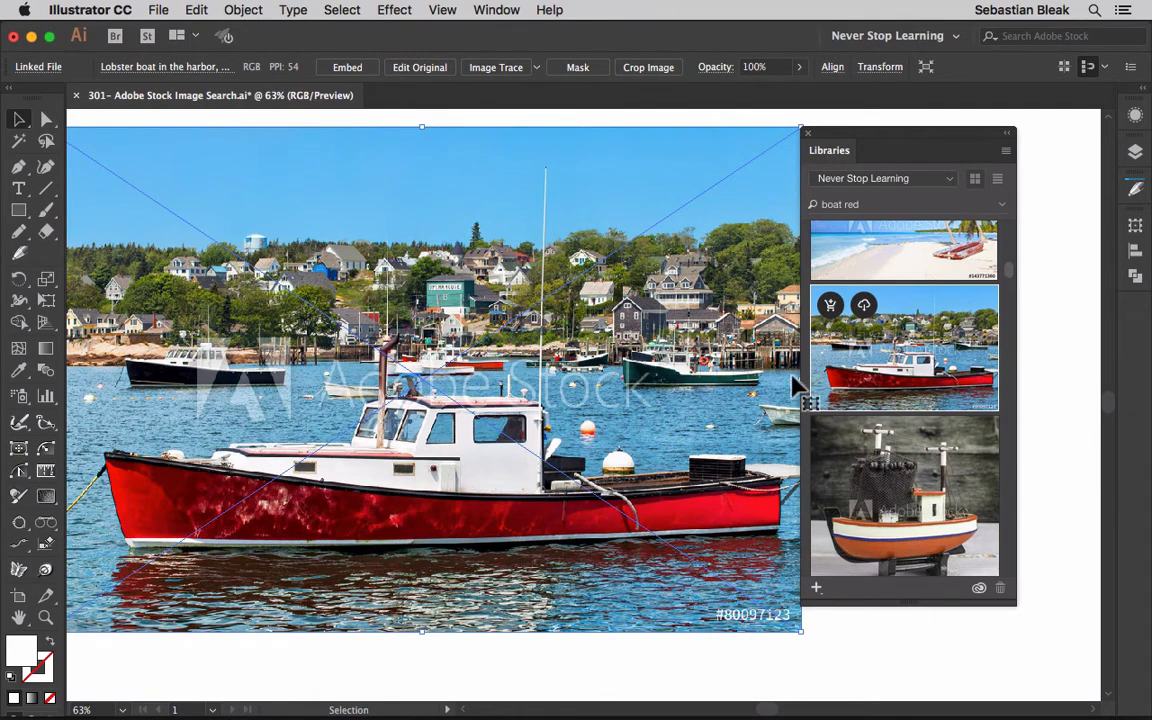
# Step: View the boat image's Stock options without licensing, then clear the 'boat red' search
pyautogui.rightClick(884, 362)
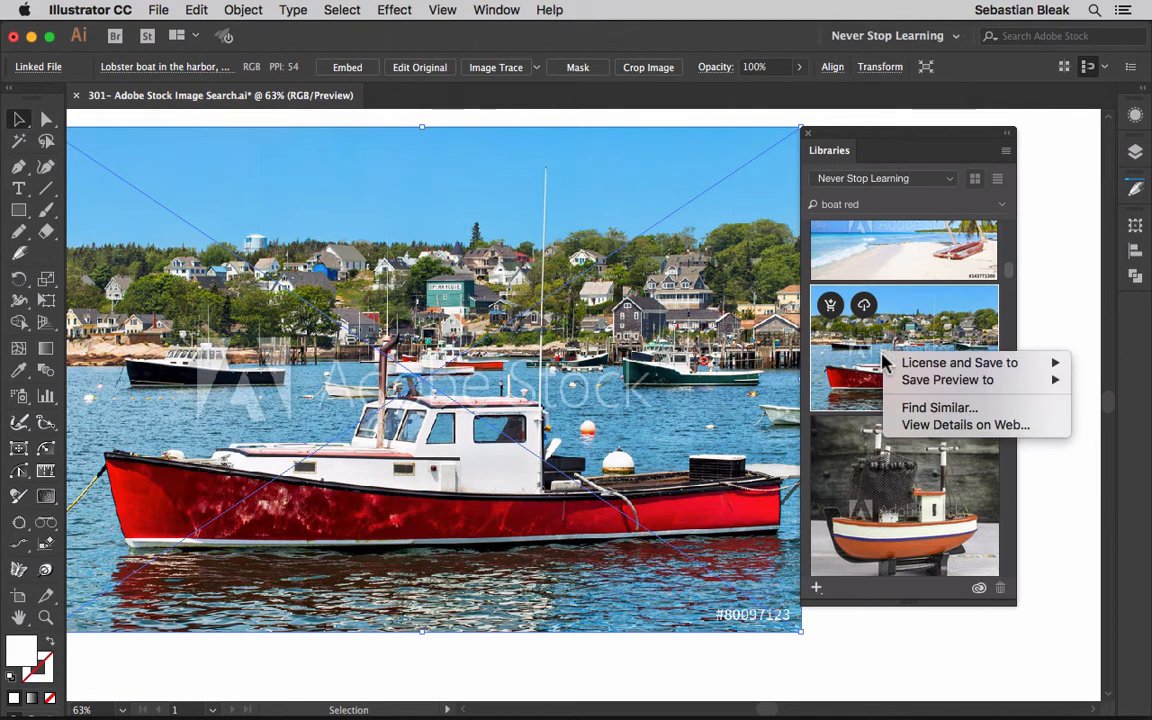
pyautogui.moveTo(908, 370)
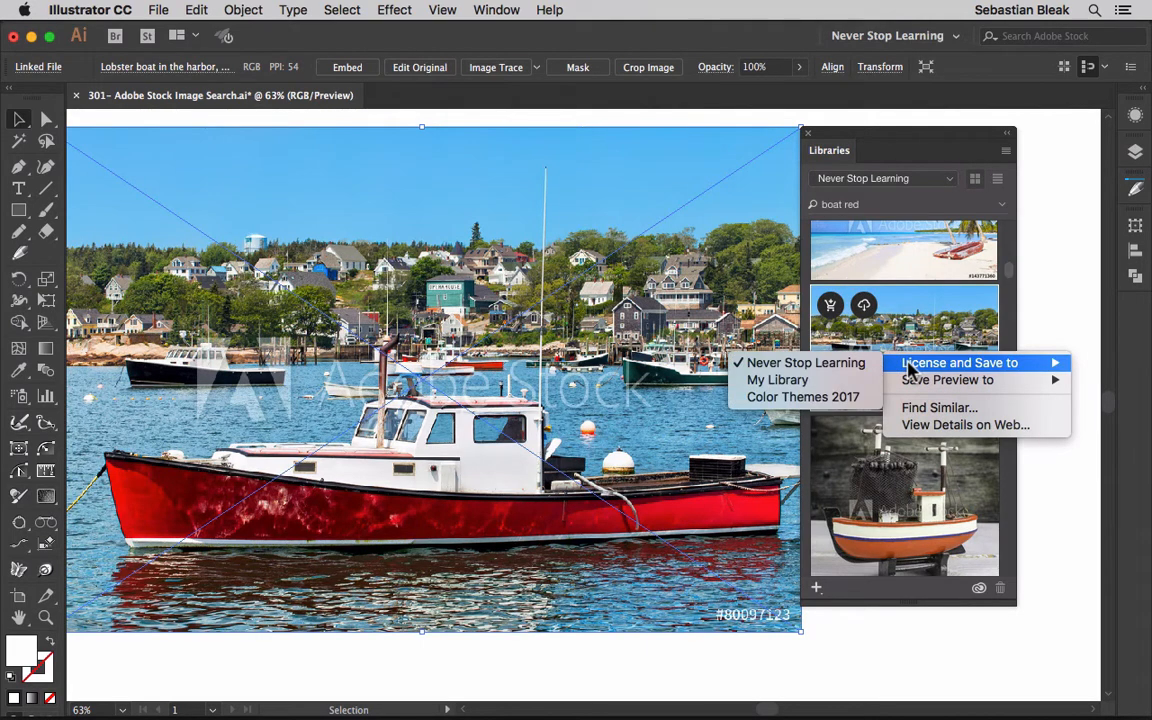
pyautogui.click(912, 329)
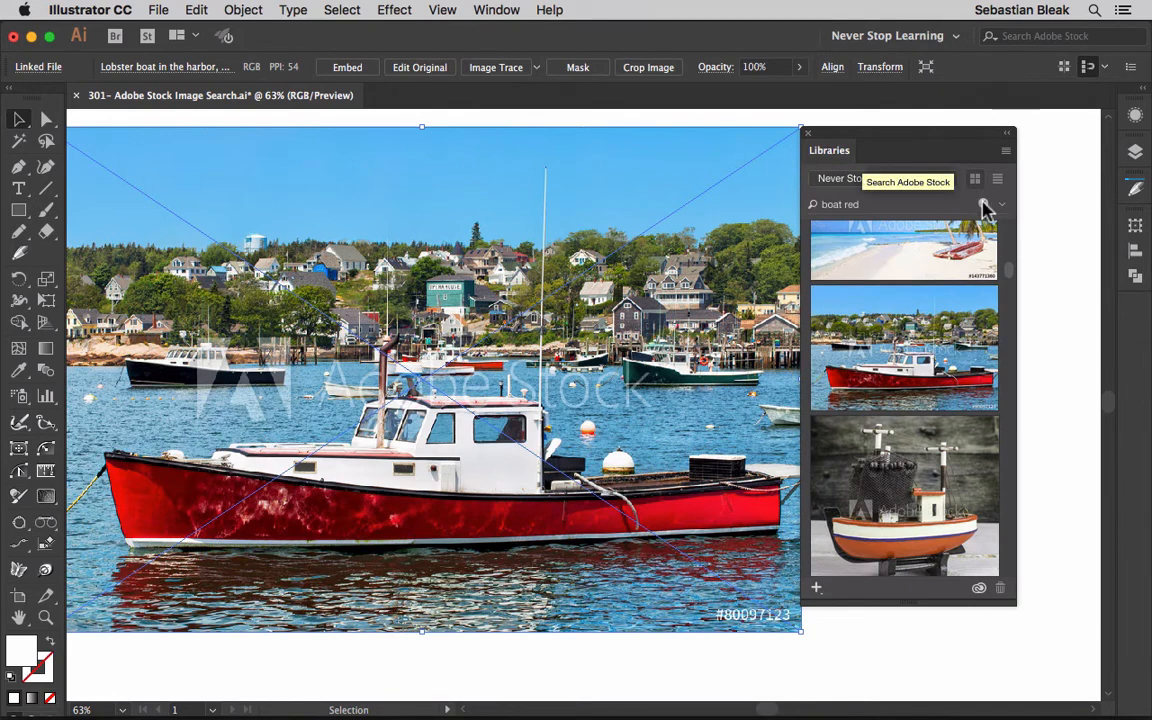
pyautogui.click(984, 204)
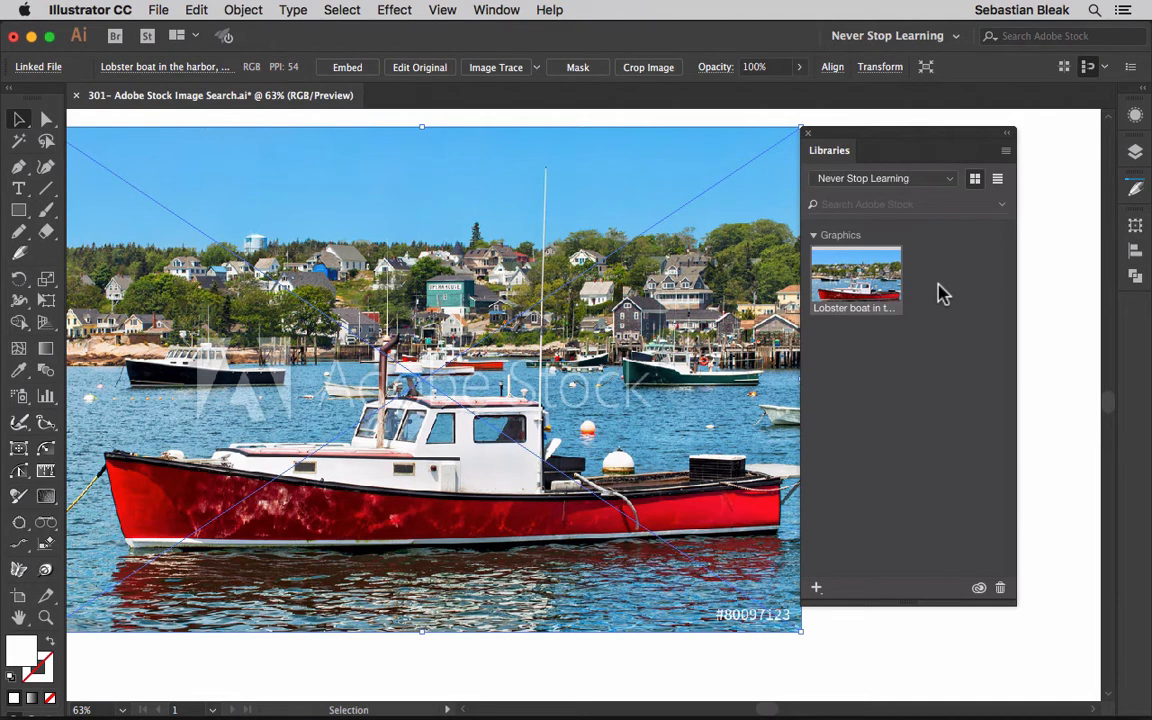
# Step: Browse Stock images similar to the lobster boat, then switch to Photoshop's blank document
pyautogui.rightClick(870, 293)
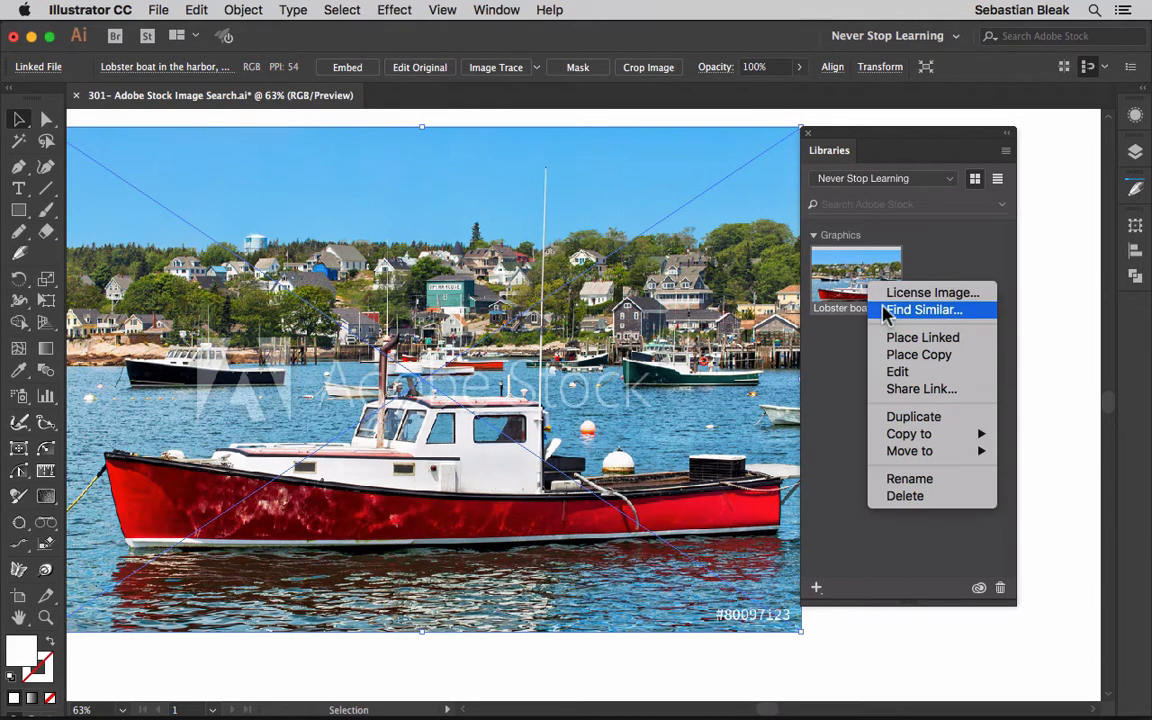
pyautogui.click(886, 311)
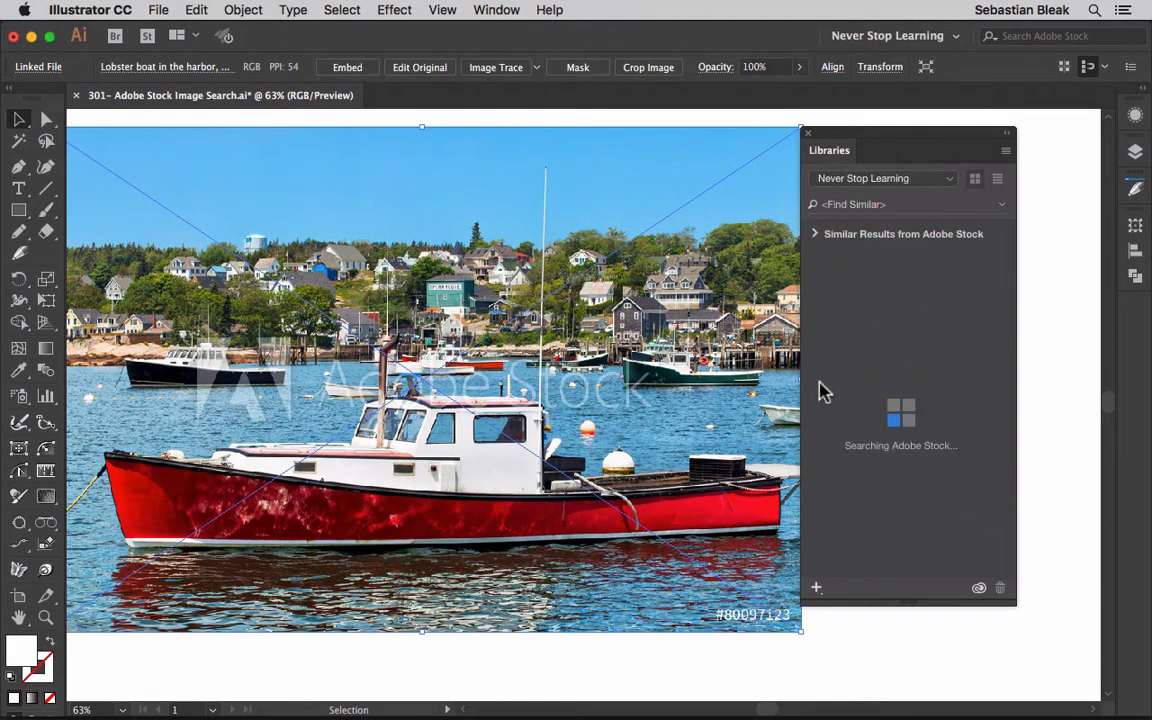
pyautogui.moveTo(900, 432)
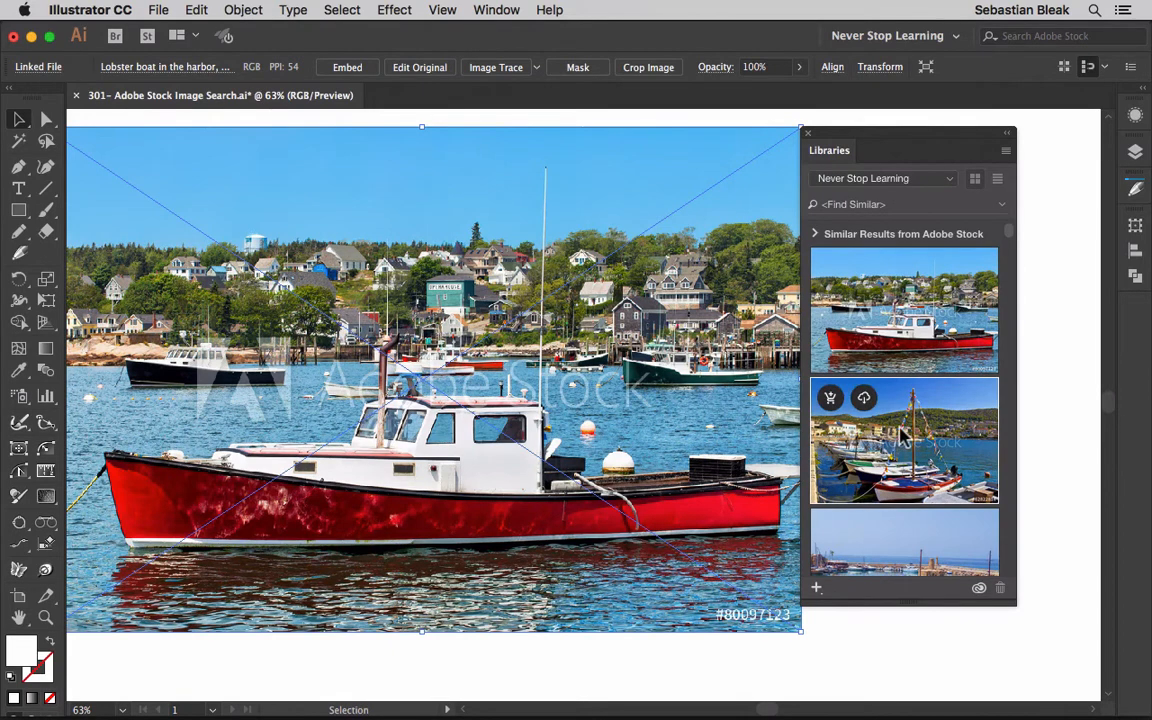
pyautogui.scroll(-10, 900, 432)
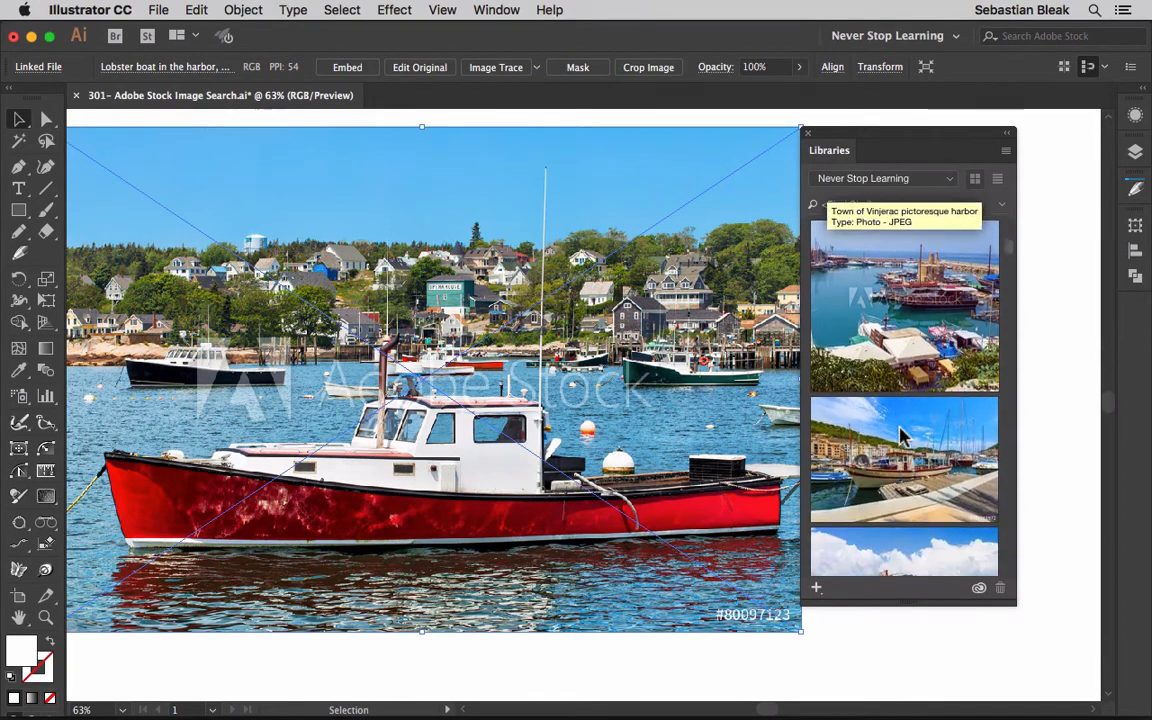
pyautogui.scroll(10, 900, 432)
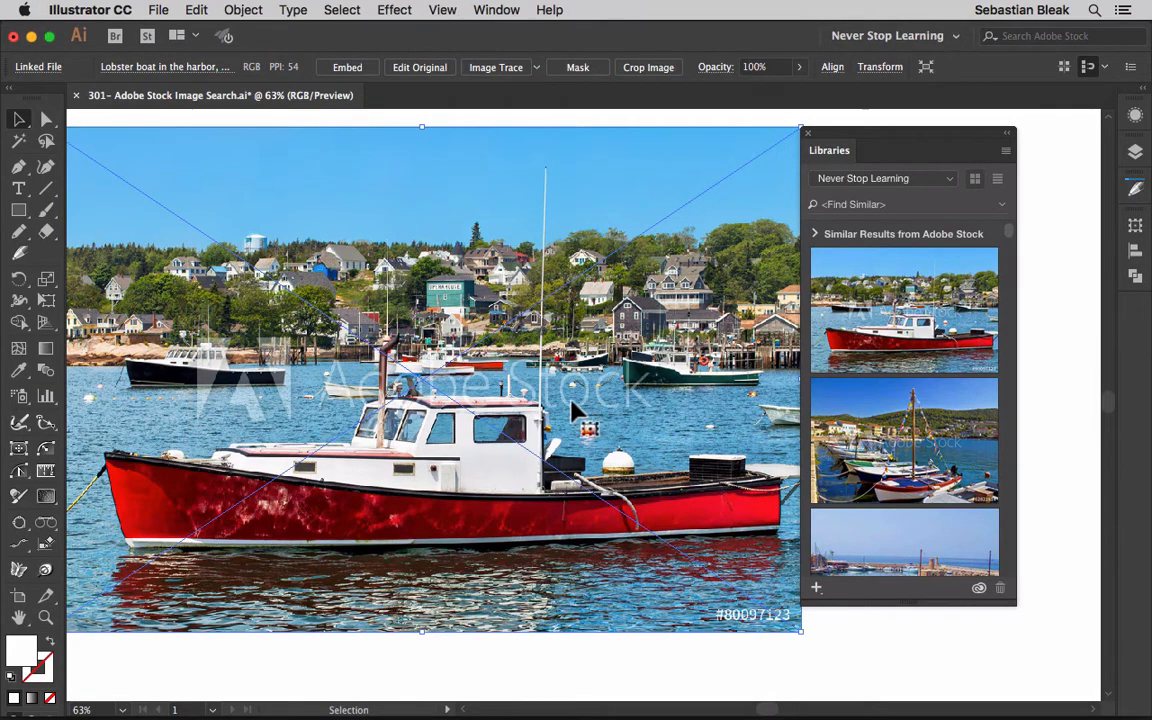
pyautogui.click(212, 690)
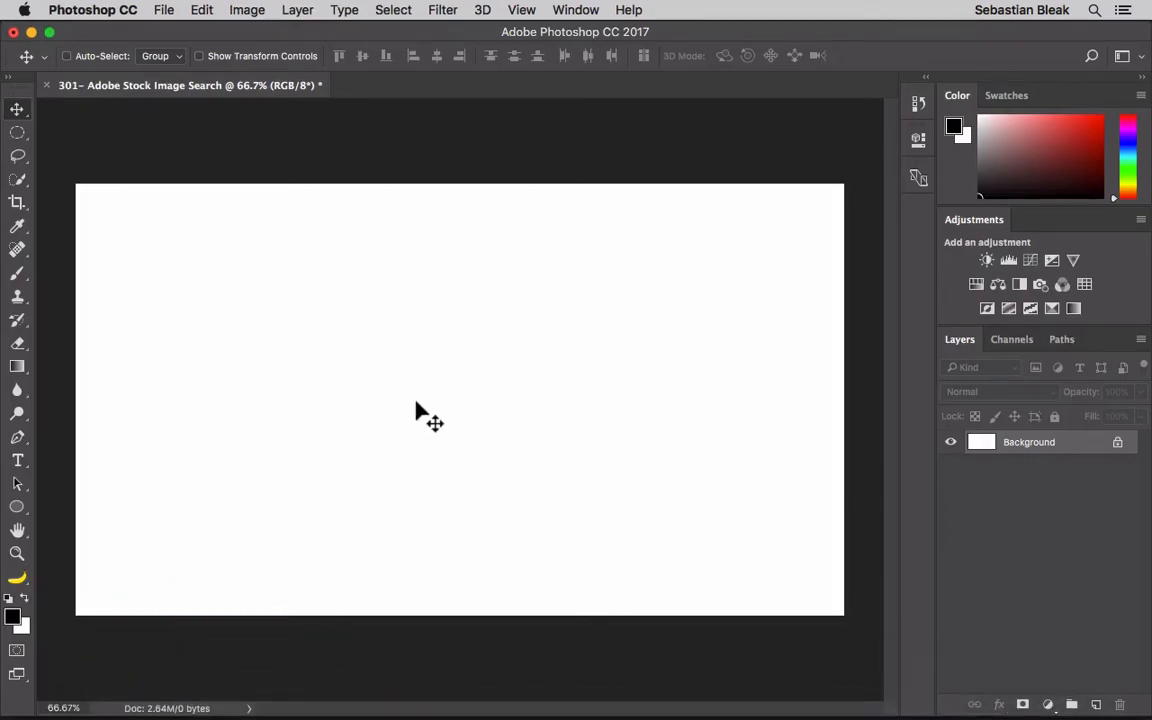
# Step: Open Photoshop's Libraries panel on Never Stop Learning and select the lobster boat graphic
pyautogui.click(568, 10)
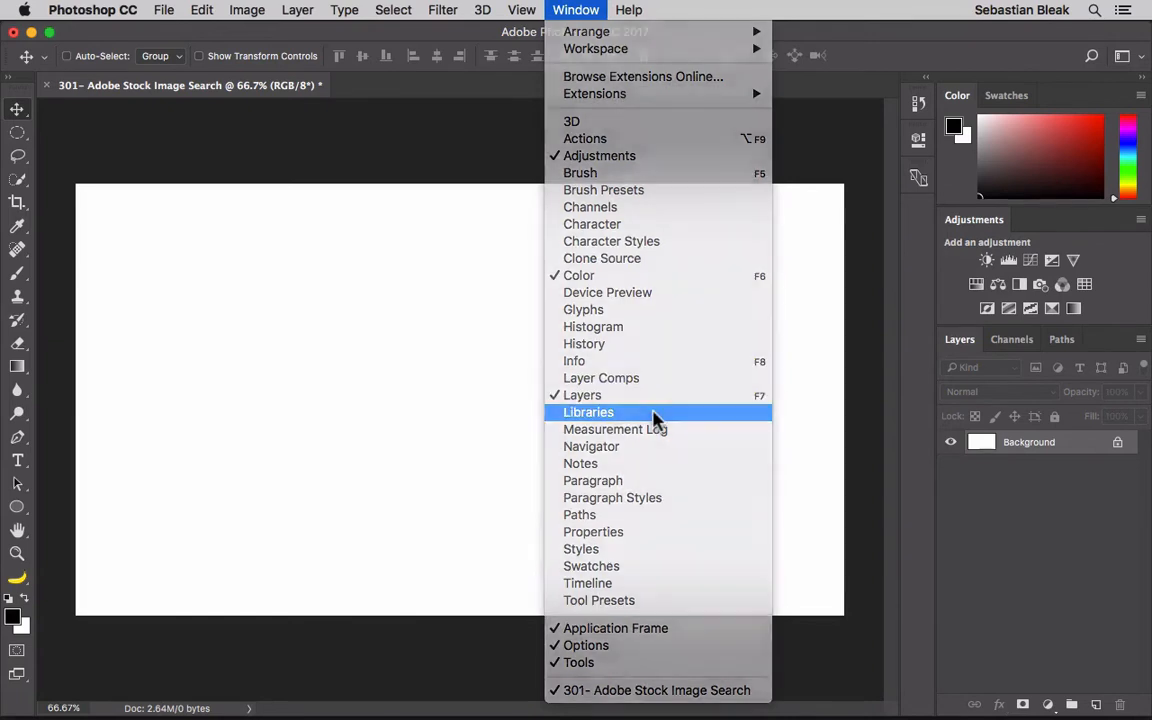
pyautogui.click(655, 413)
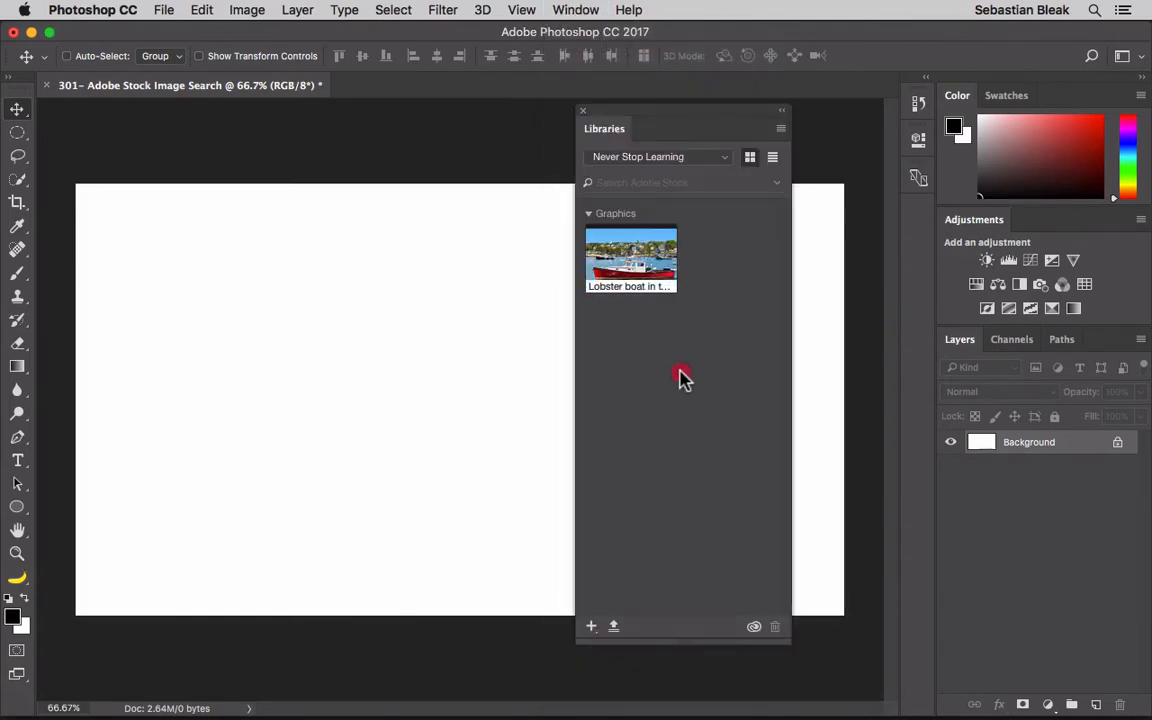
pyautogui.click(727, 162)
pyautogui.click(728, 168)
pyautogui.click(665, 250)
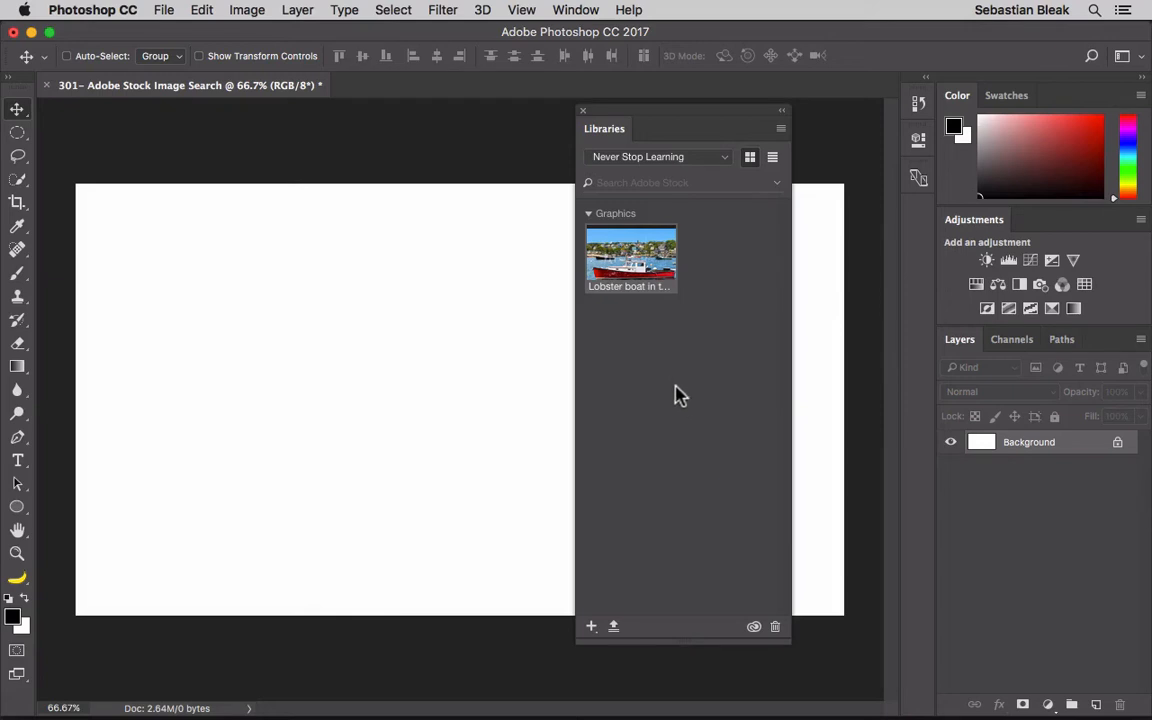
# Step: Place the lobster boat graphic at the canvas's top-left corner as a committed smart object layer
pyautogui.moveTo(645, 268)
pyautogui.moveTo(645, 268); pyautogui.dragTo(363, 387)
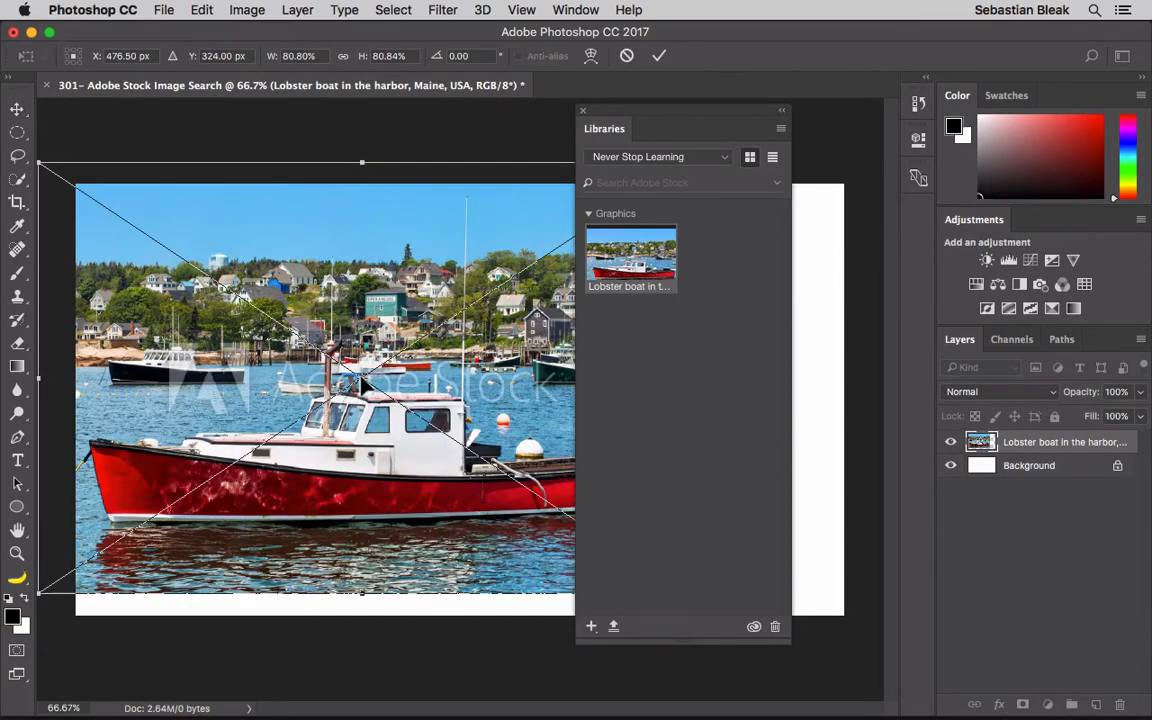
pyautogui.moveTo(222, 335); pyautogui.dragTo(278, 396)
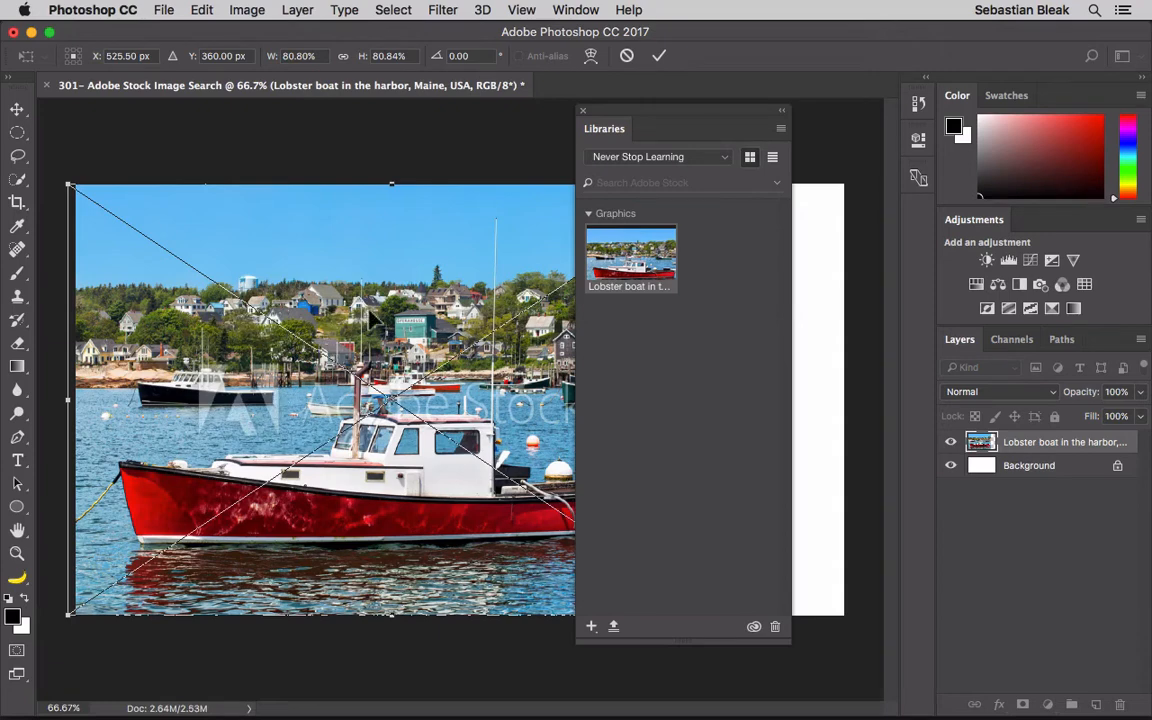
pyautogui.click(660, 57)
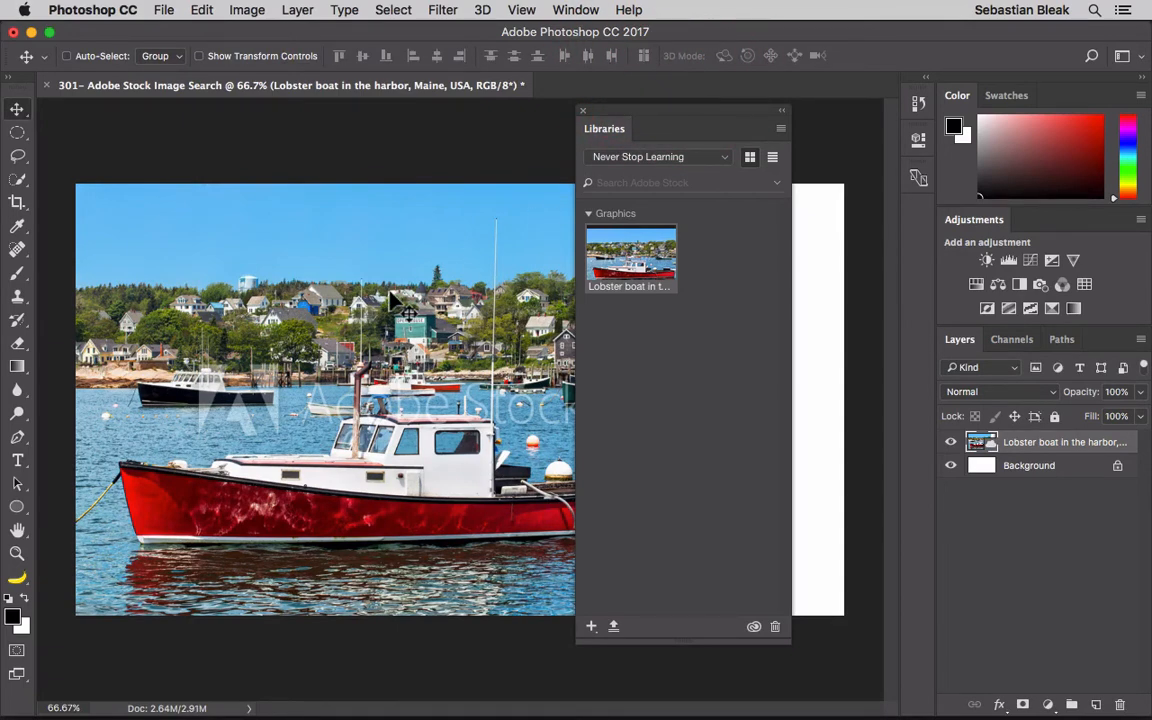
pyautogui.click(1035, 450)
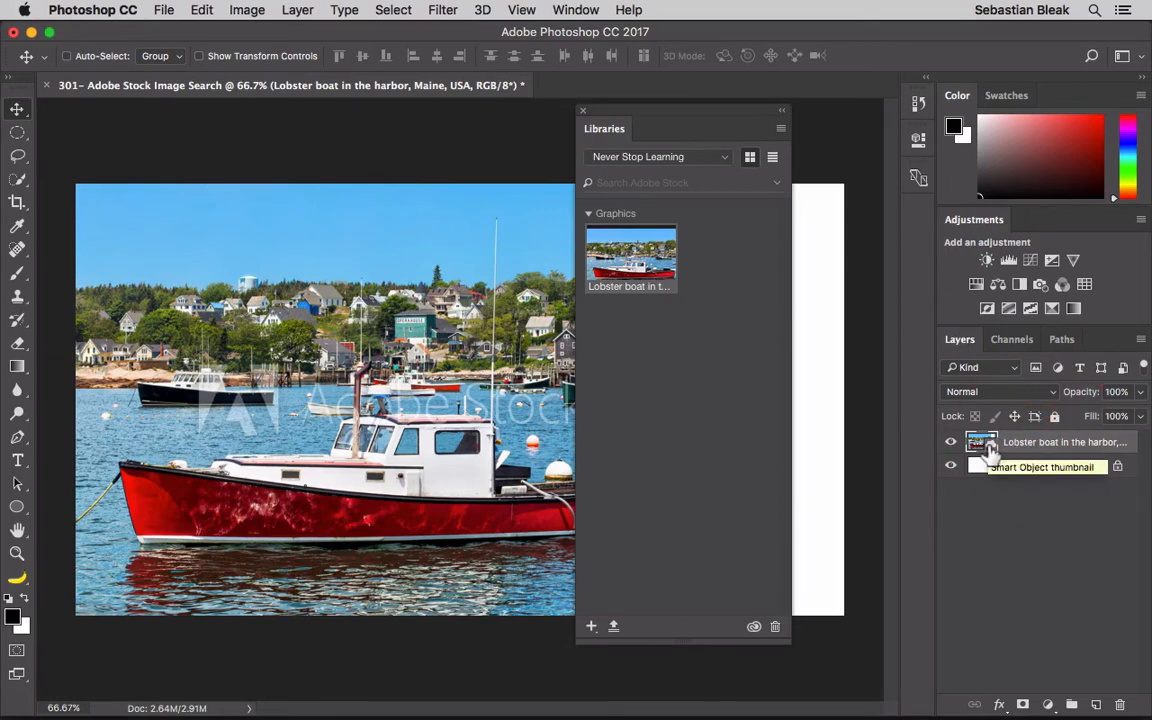
pyautogui.click(990, 450)
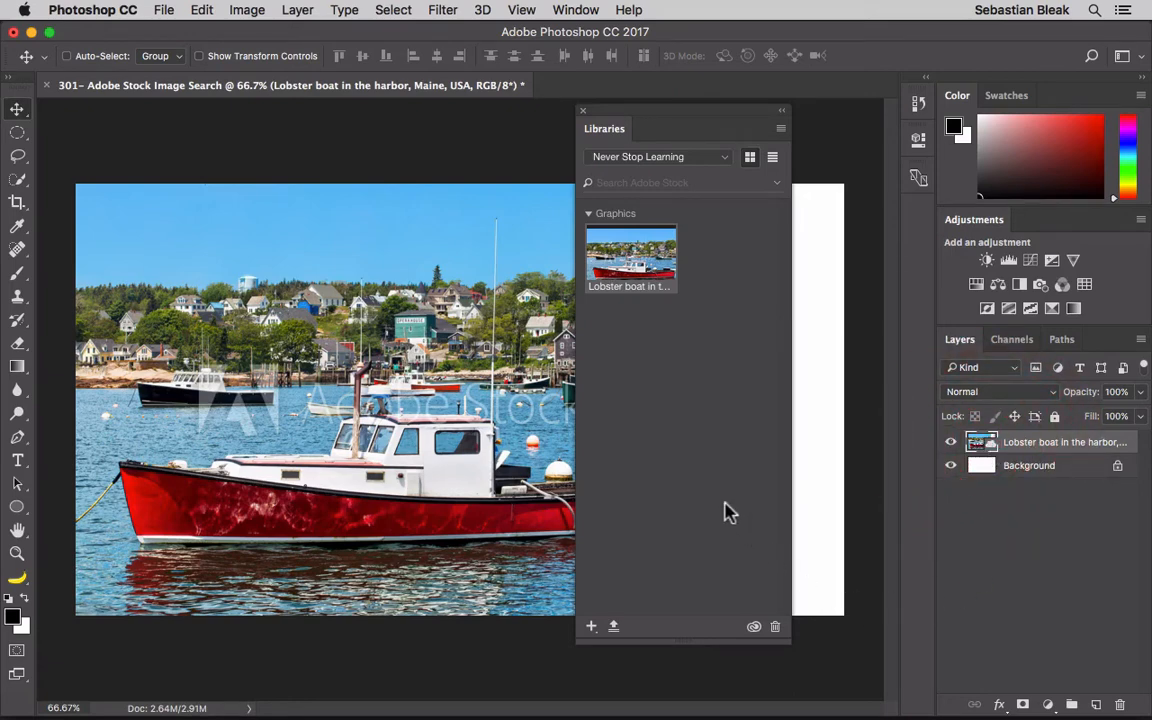
# Step: Delete the lobster boat layer, leaving only Background while the graphic stays in the library
pyautogui.rightClick(643, 266)
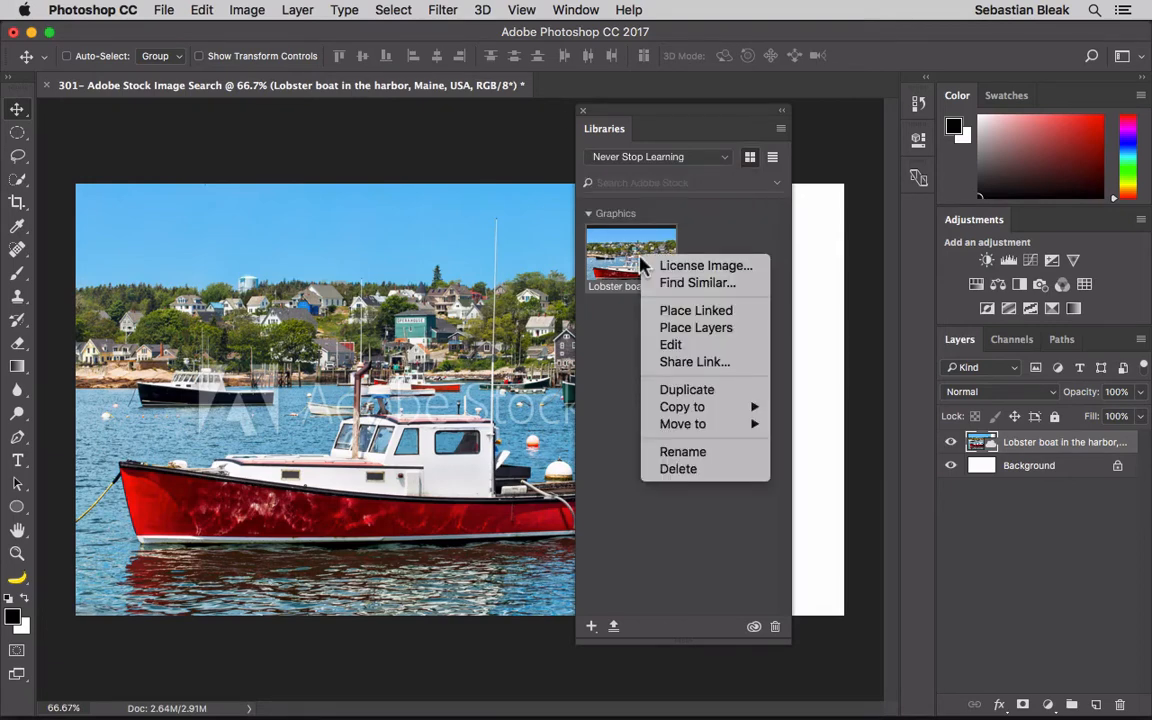
pyautogui.click(619, 333)
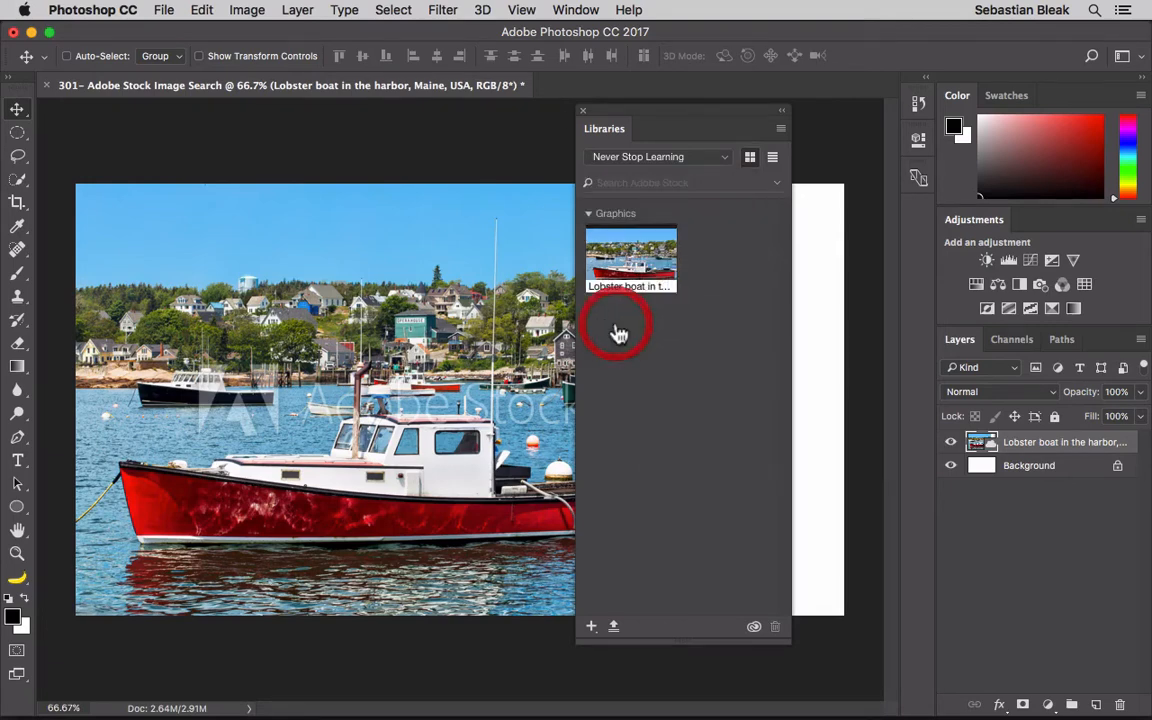
pyautogui.press('BackSpace')
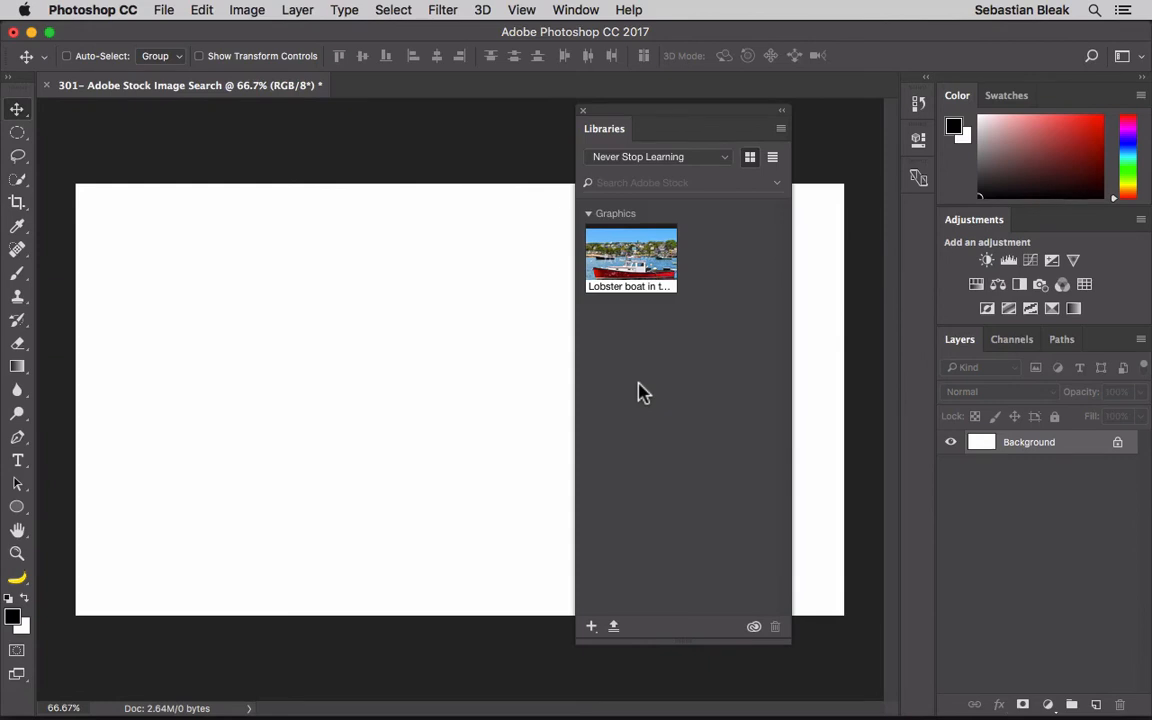
# Step: Search Adobe Stock for 'wine bottle' from the Libraries panel and scroll through the results
pyautogui.click(656, 184)
pyautogui.write('wine bott')
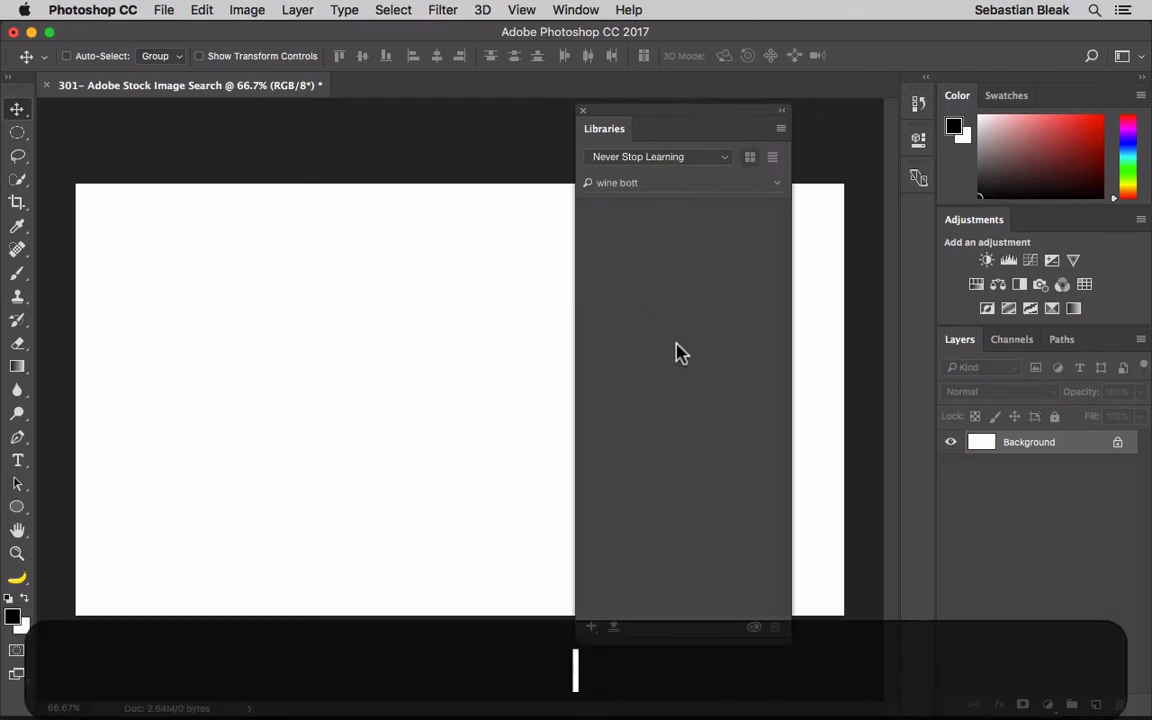
pyautogui.write('le')
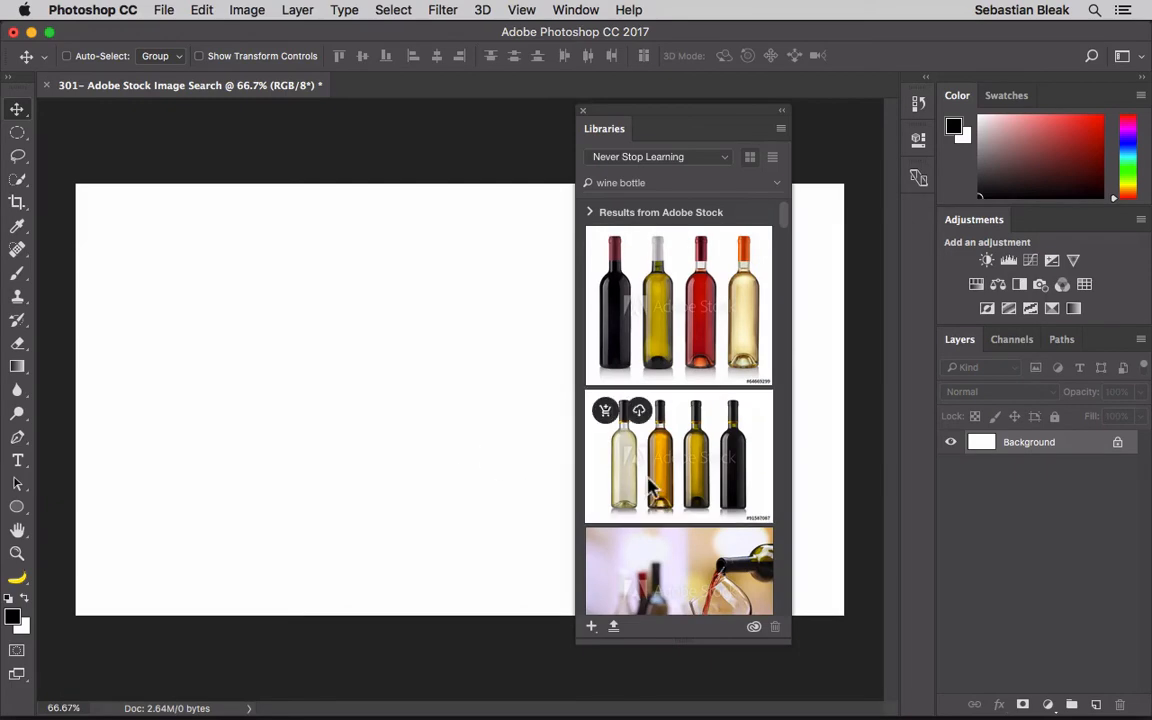
pyautogui.scroll(-3, 645, 480)
pyautogui.scroll(-10, 648, 487)
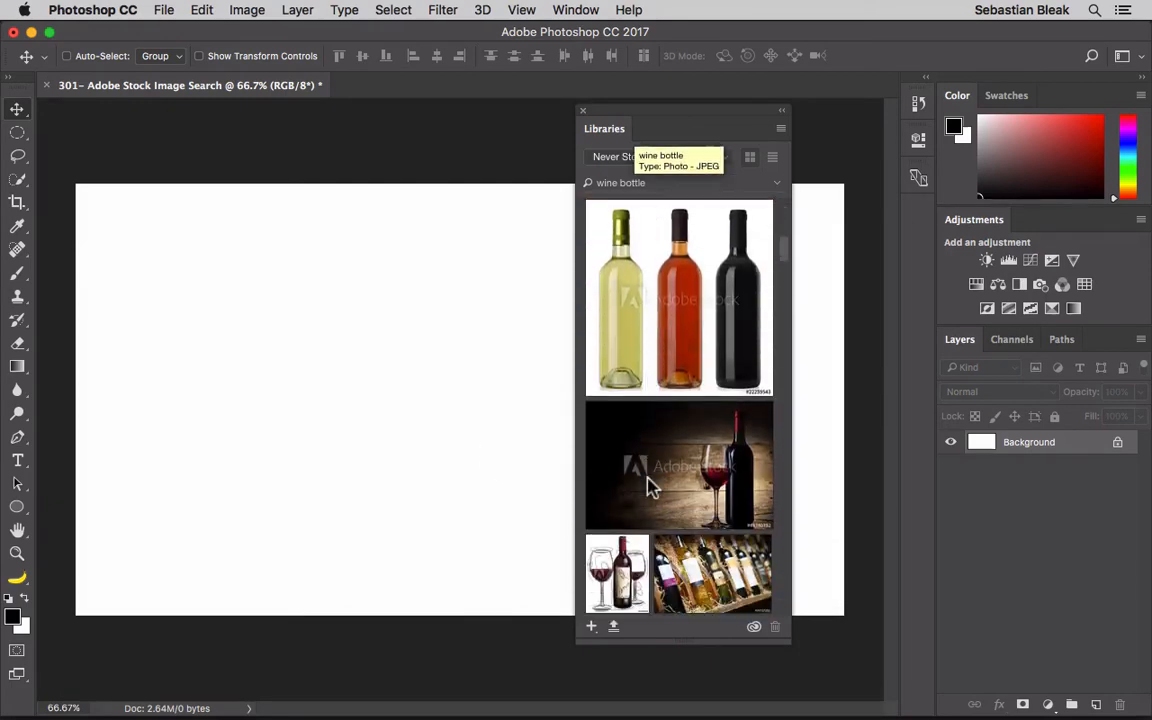
pyautogui.scroll(15, 650, 487)
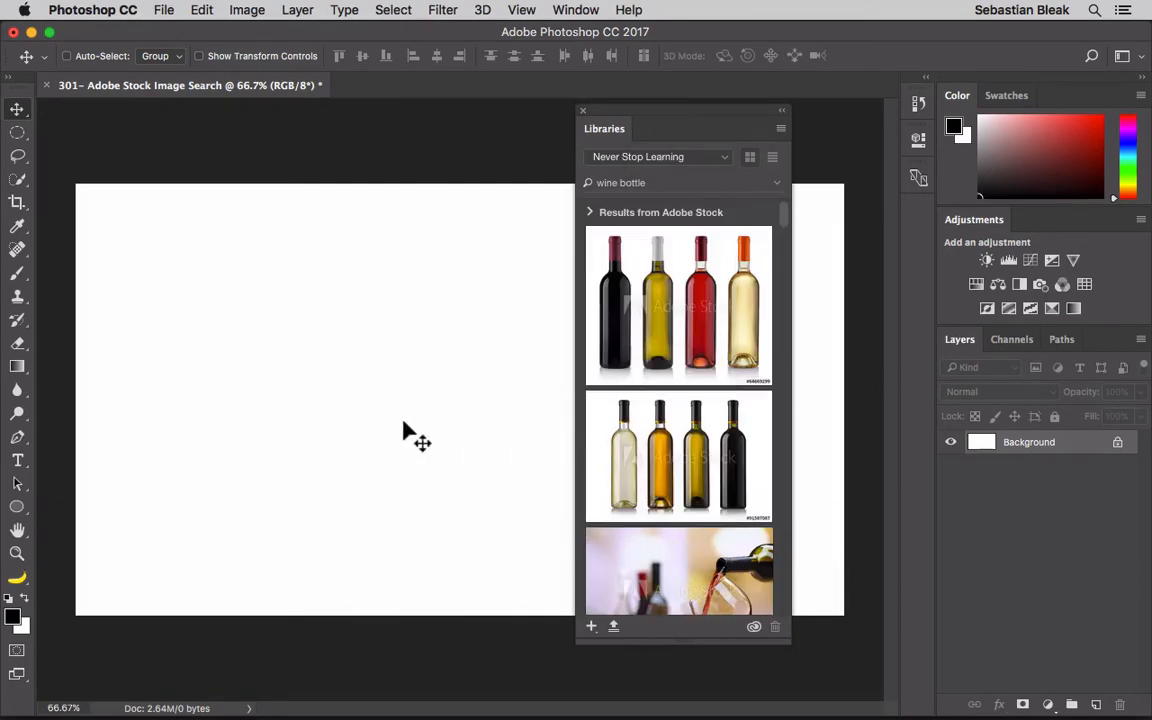
# Step: Refine the search to 'wine bottle mockup' and browse the bottle mockup results
pyautogui.click(598, 183)
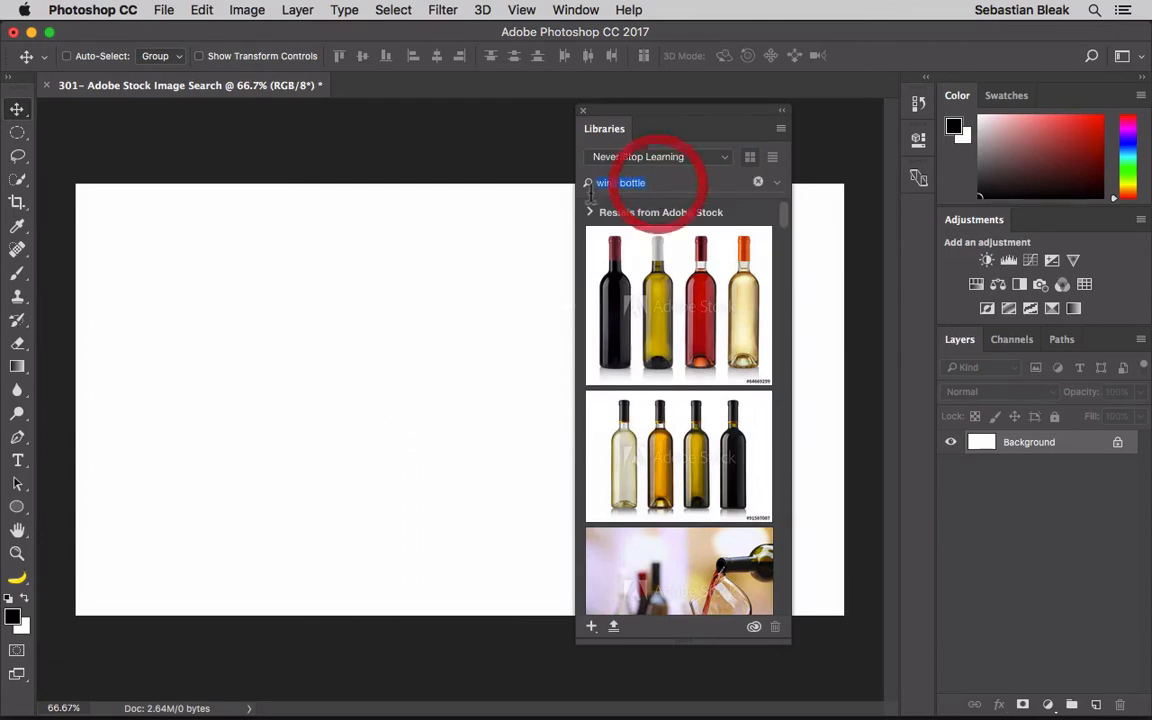
pyautogui.write('mockup')
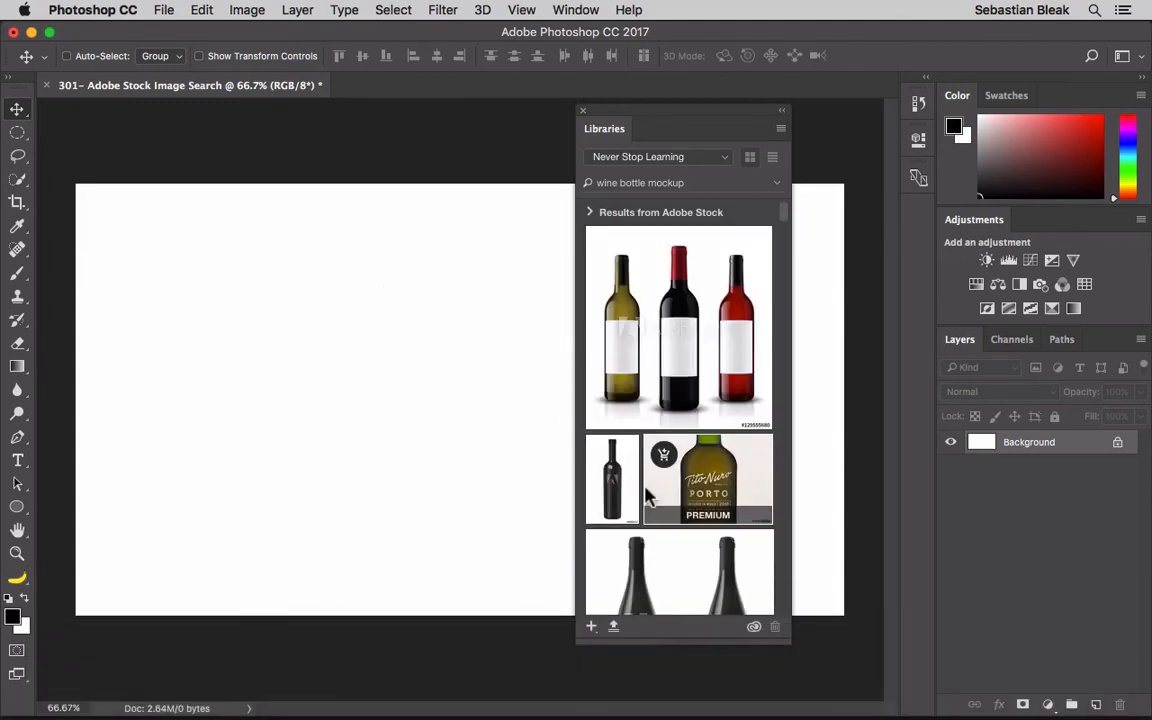
pyautogui.scroll(-5, 648, 470)
pyautogui.scroll(-9, 648, 494)
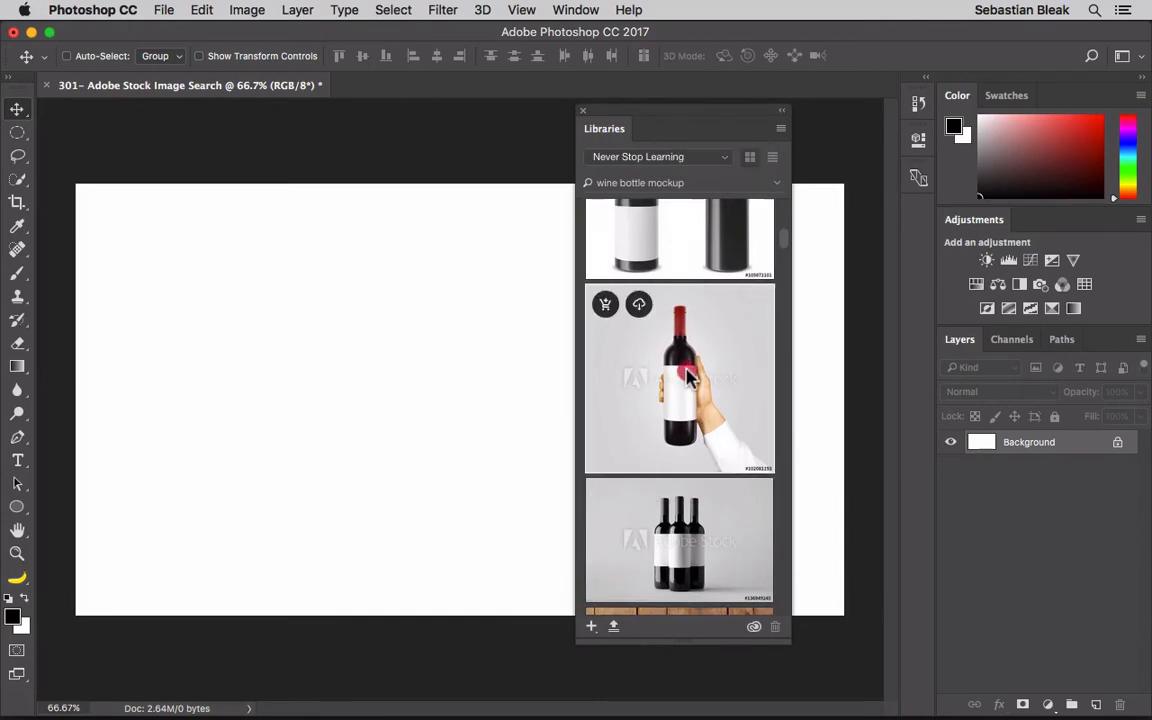
# Step: Place the watermarked hand-held red wine bottle Stock preview on the canvas, nudged down-left, and commit it
pyautogui.moveTo(688, 370); pyautogui.dragTo(367, 364)
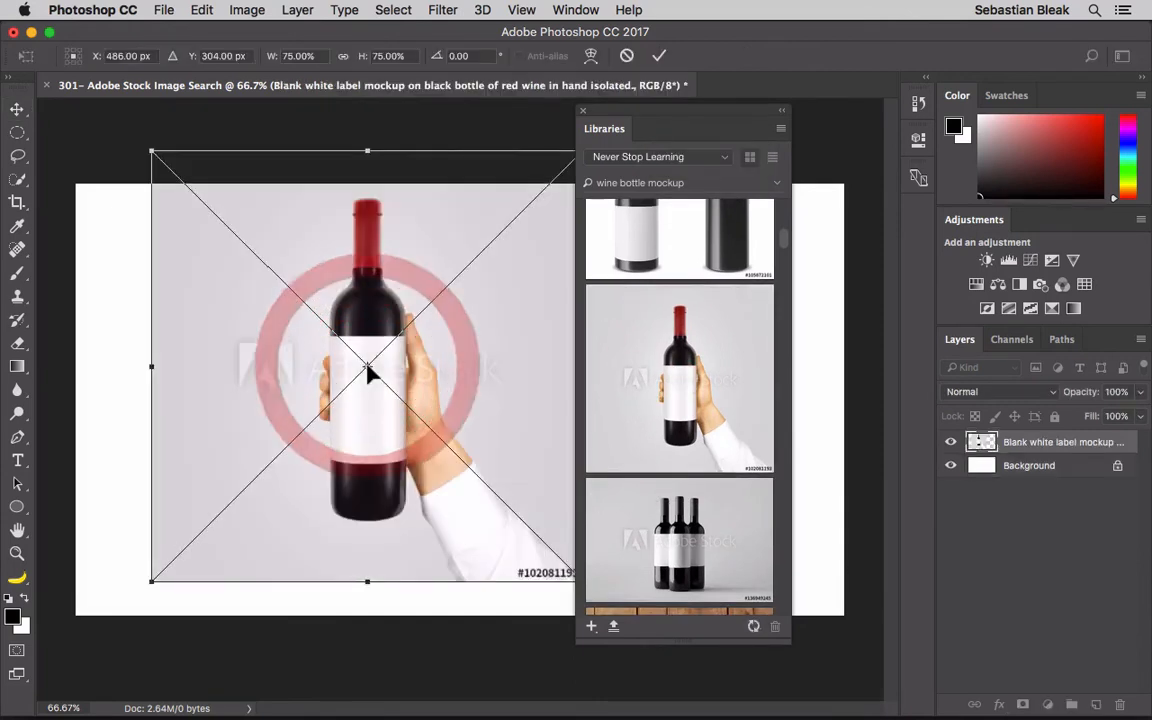
pyautogui.moveTo(457, 352); pyautogui.dragTo(415, 378)
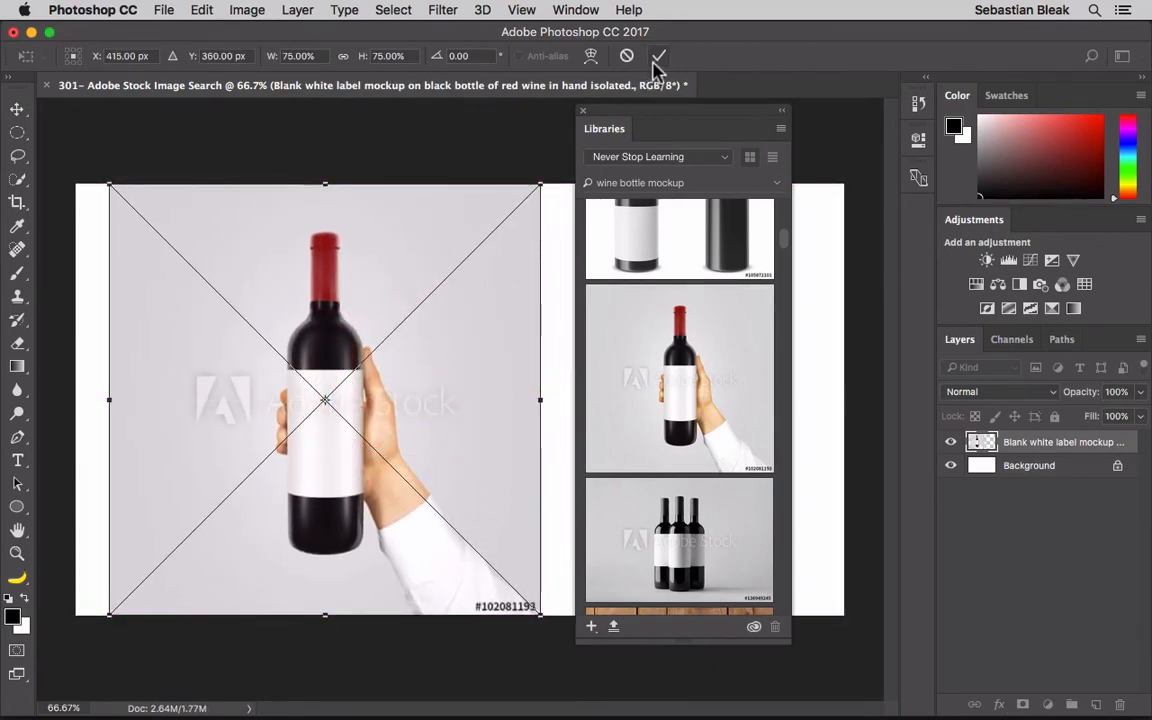
pyautogui.click(658, 56)
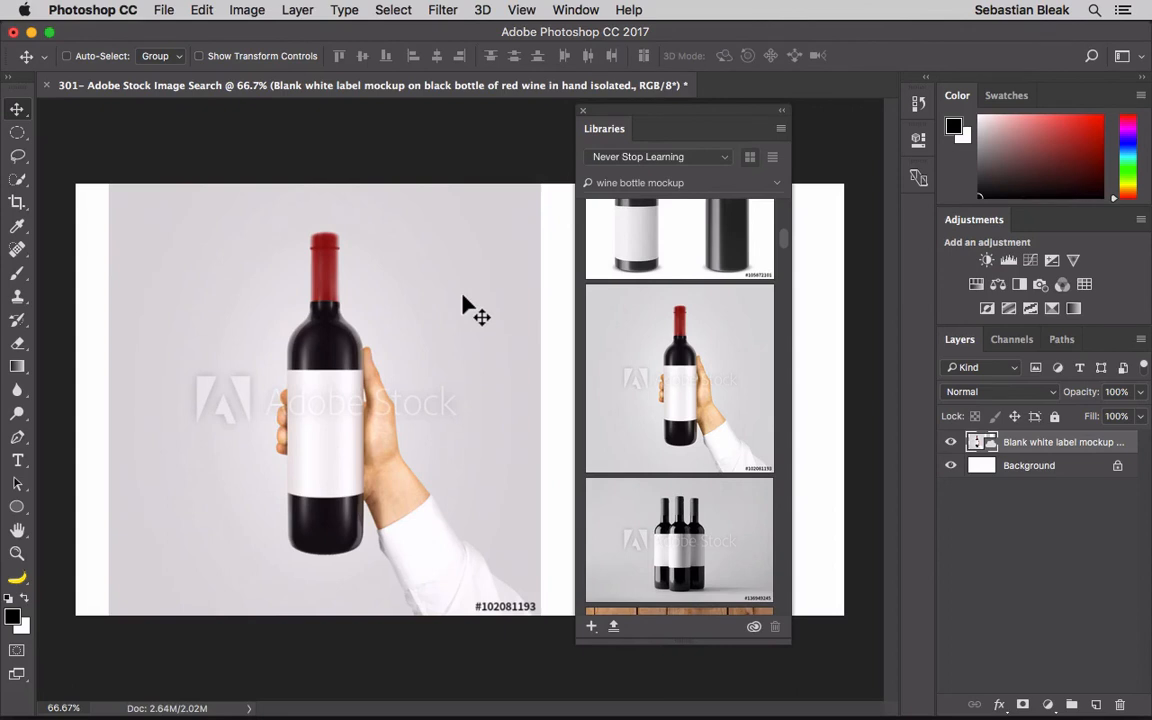